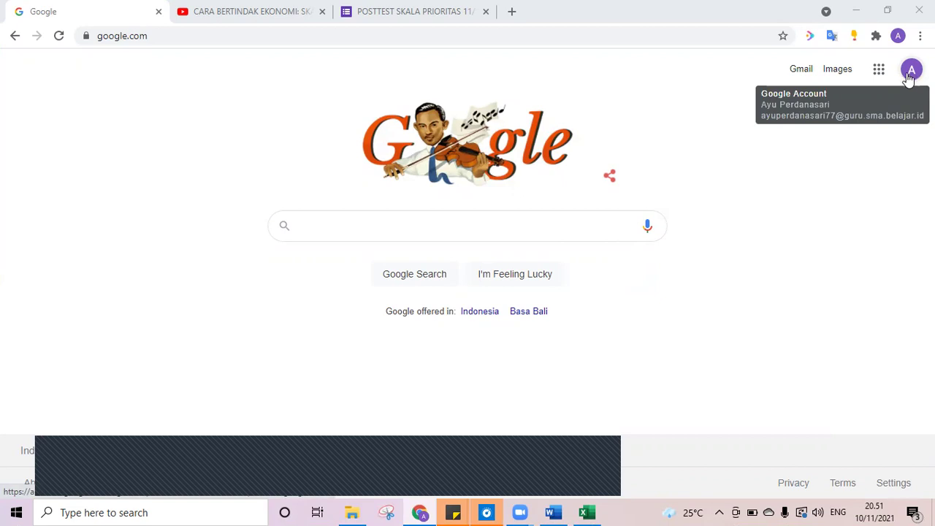
Open Google Classroom and go to the Classwork page of the EKONOMI X-4 class
{"action": "left_click", "coordinate": [879, 71]}
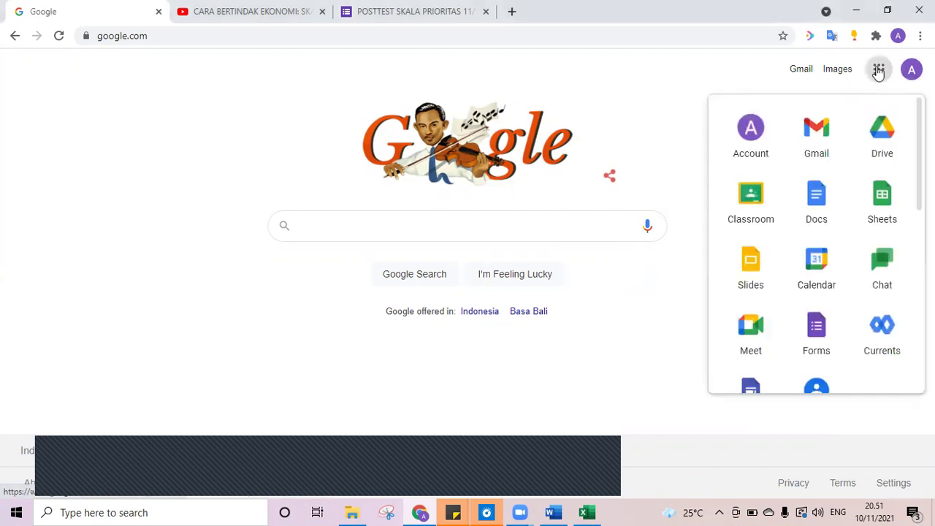
{"action": "left_click", "coordinate": [752, 197]}
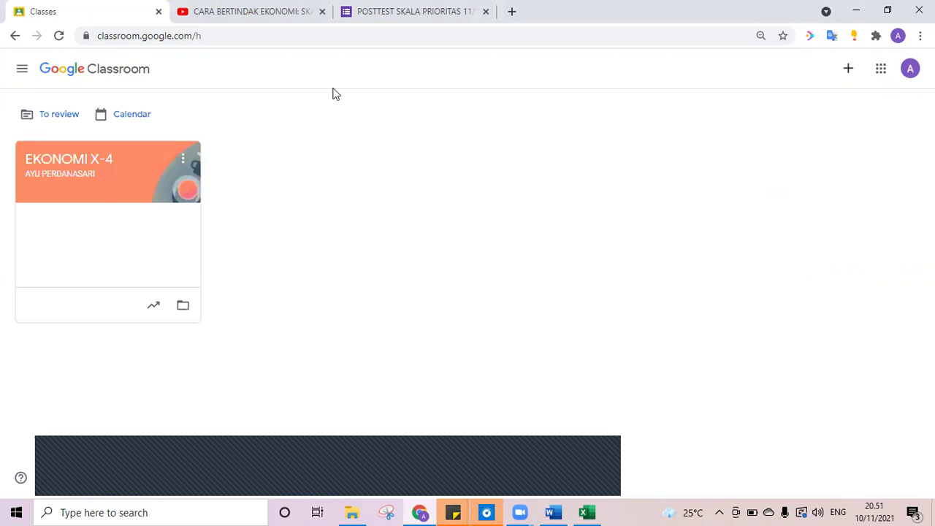
{"action": "left_click", "coordinate": [67, 158]}
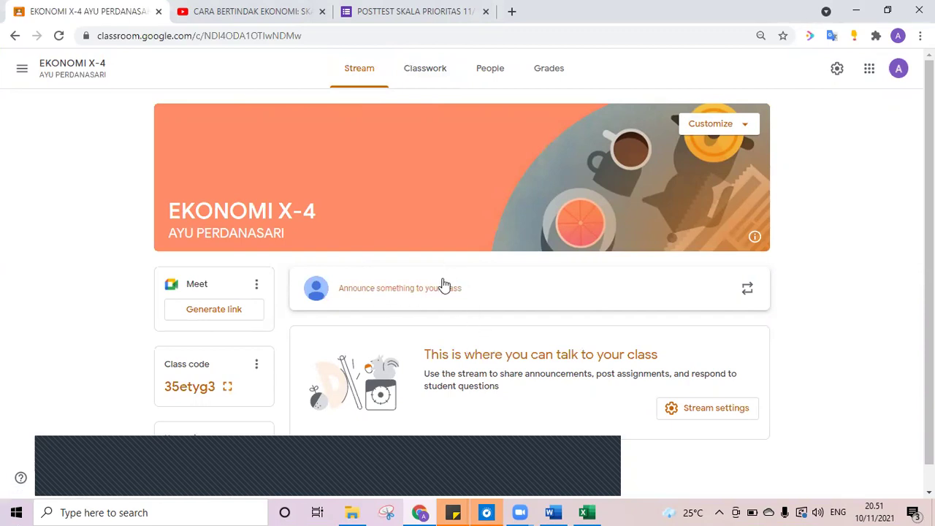
{"action": "left_click", "coordinate": [438, 70]}
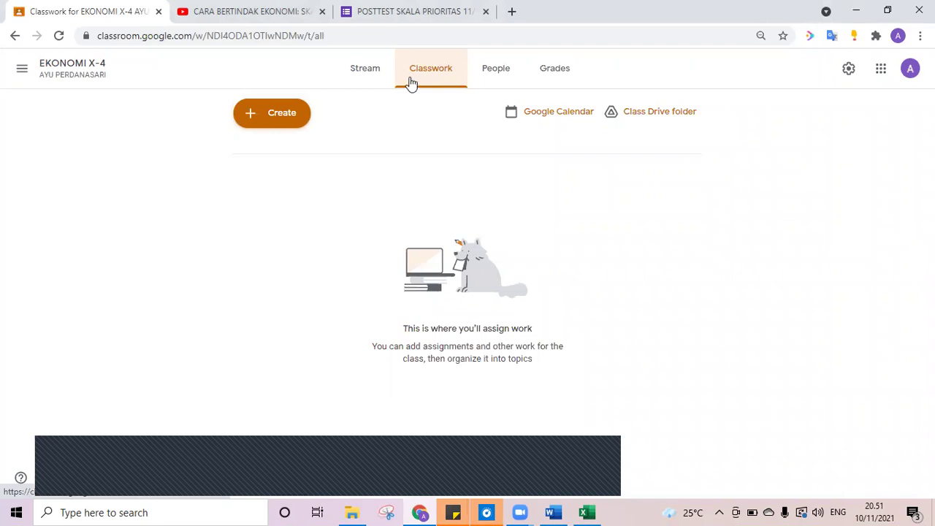
Create a new classwork material titled "SKALA PRIORITAS DAN LITERASI KEUANGAN"
{"action": "left_click", "coordinate": [282, 117]}
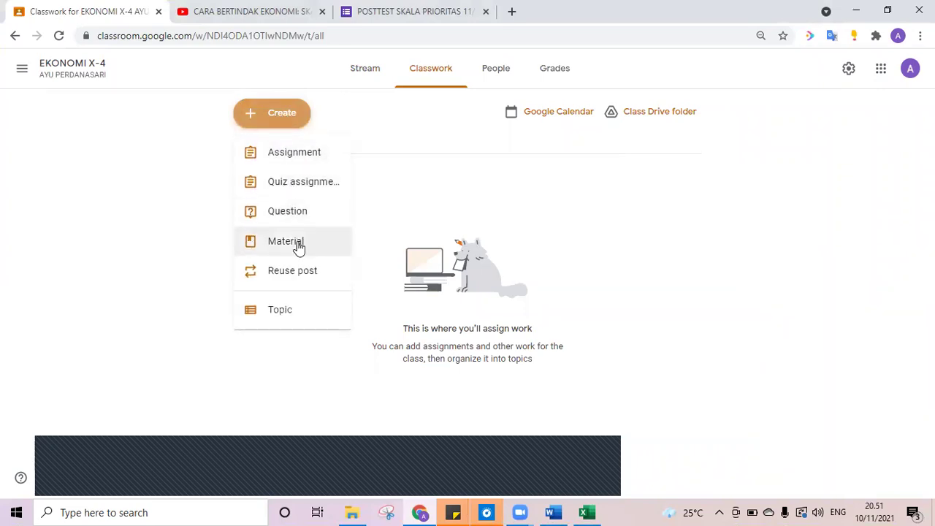
{"action": "left_click", "coordinate": [298, 246]}
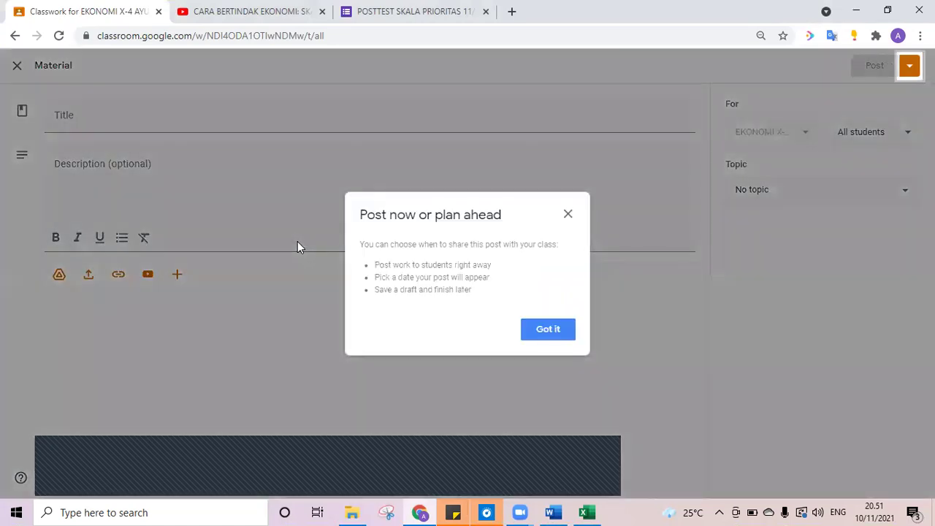
{"action": "left_click", "coordinate": [569, 216]}
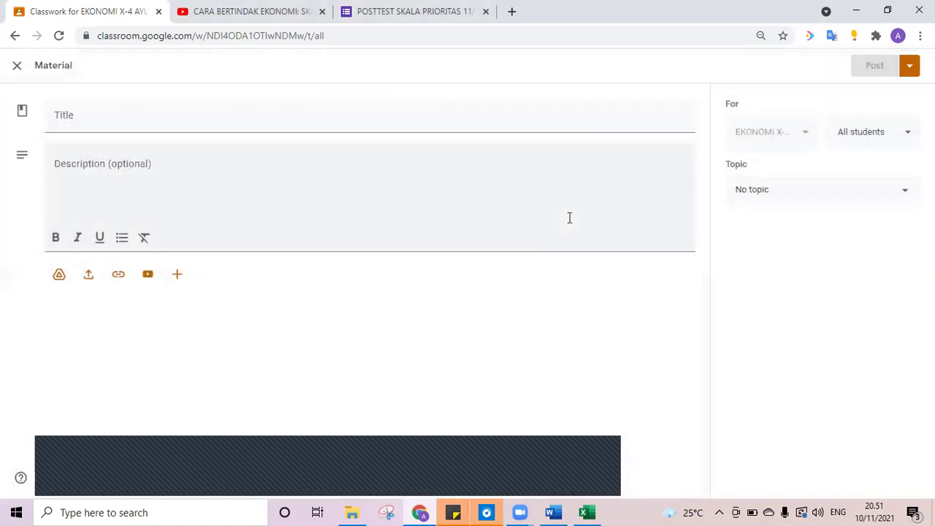
{"action": "left_click", "coordinate": [466, 117]}
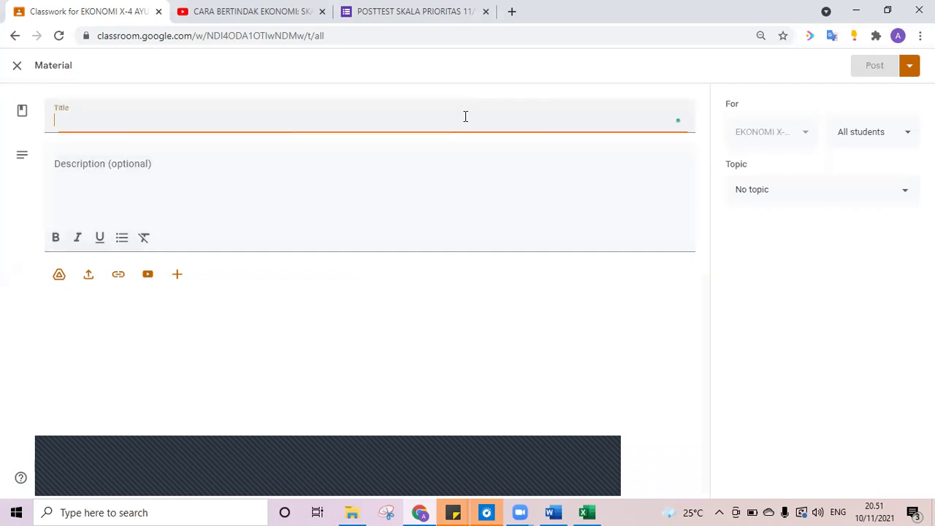
{"action": "type", "text": "SKA"}
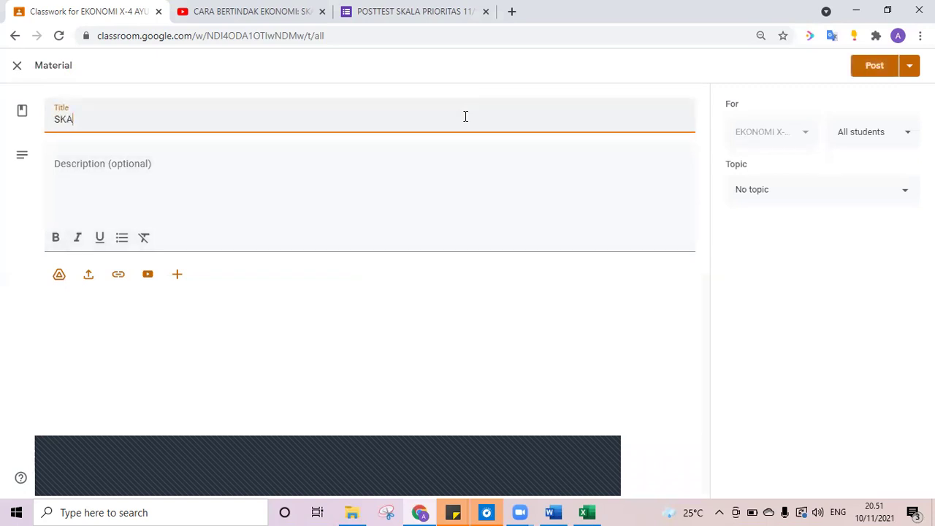
{"action": "type", "text": "LA PRIORITAS DAN LITERASI KEUANGAN"}
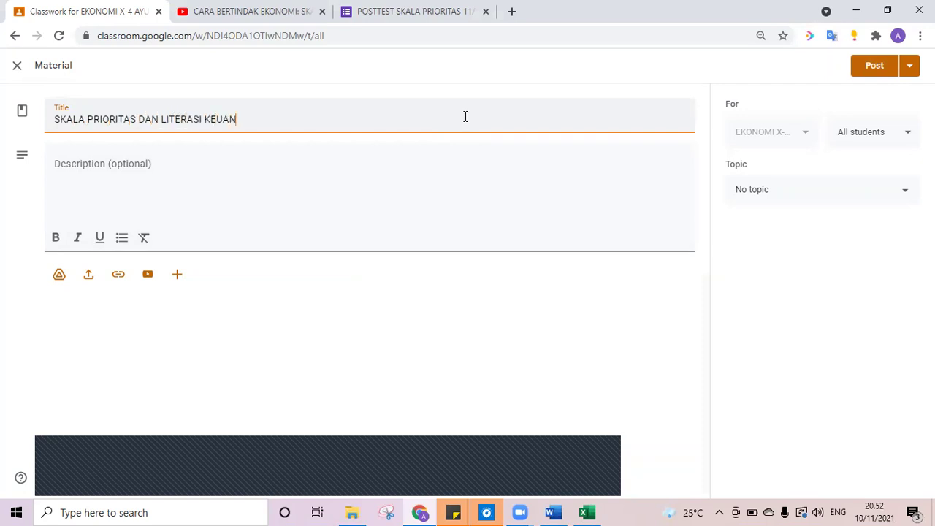
{"action": "left_click", "coordinate": [259, 171]}
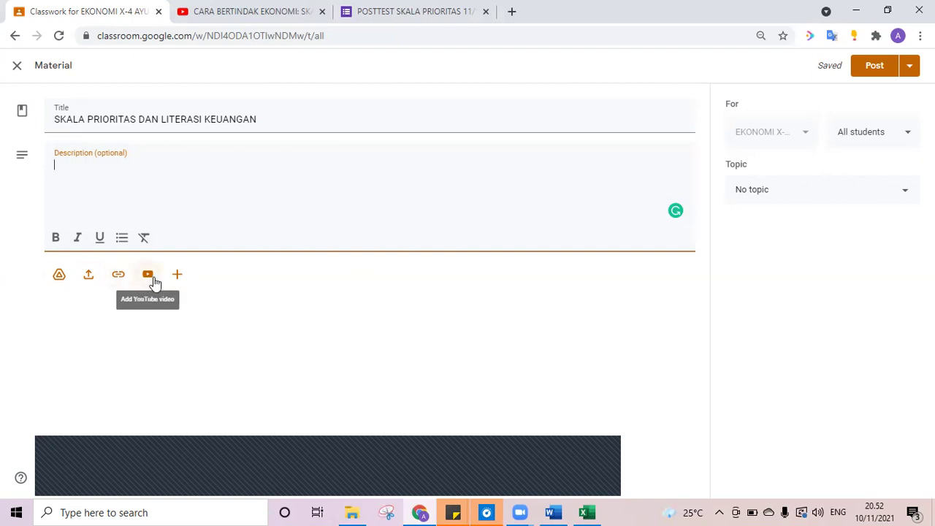
Upload the PowerPoint file "Pertemuan 3 Skala Prioritas dan Literasi Keuangan" from the computer as an attachment to the material
{"action": "left_click", "coordinate": [89, 278]}
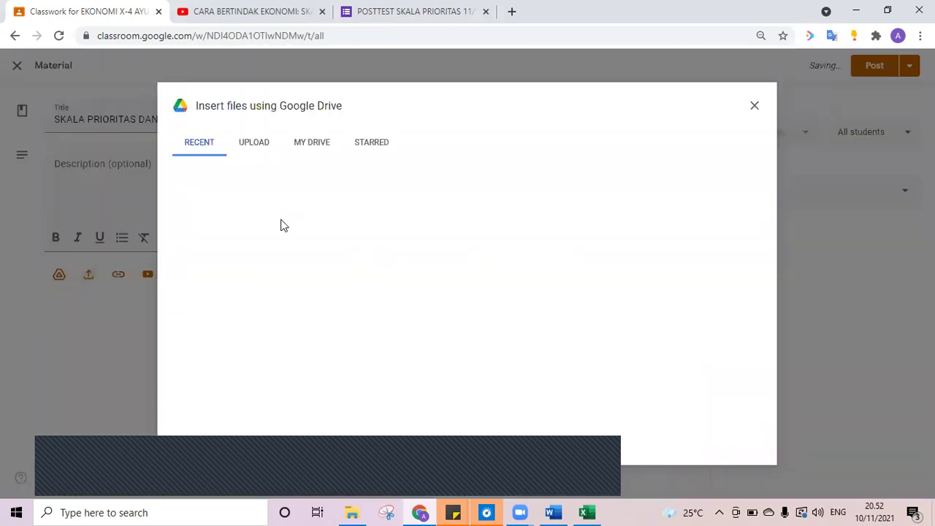
{"action": "left_click", "coordinate": [461, 351]}
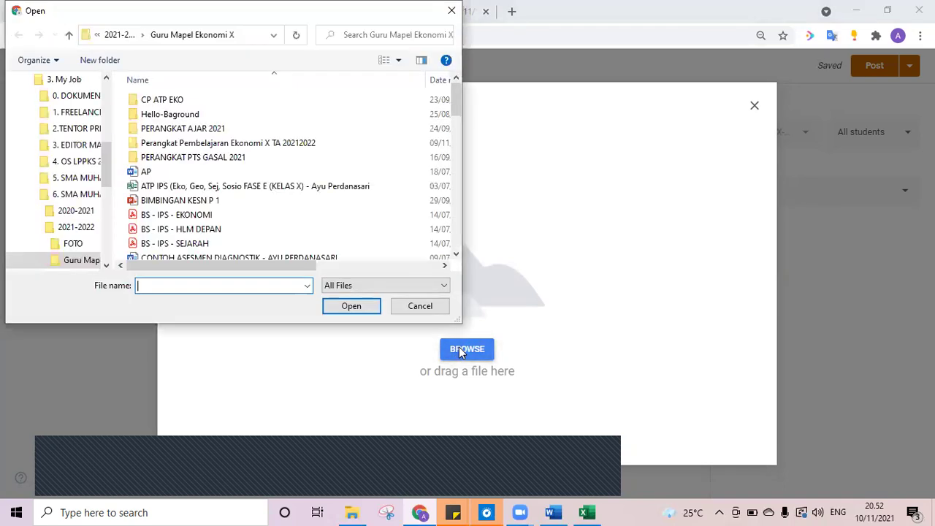
{"action": "left_click_drag", "start_coordinate": [453, 97], "coordinate": [470, 175]}
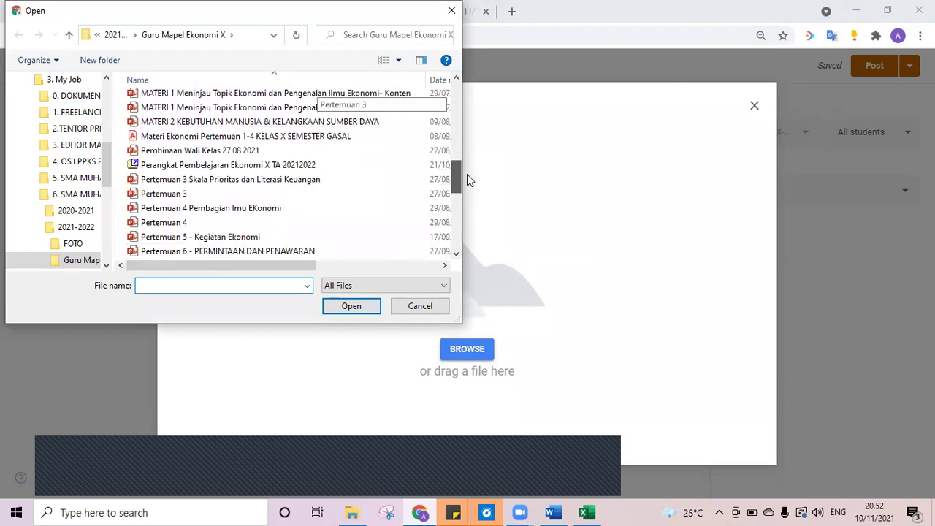
{"action": "left_click", "coordinate": [284, 180]}
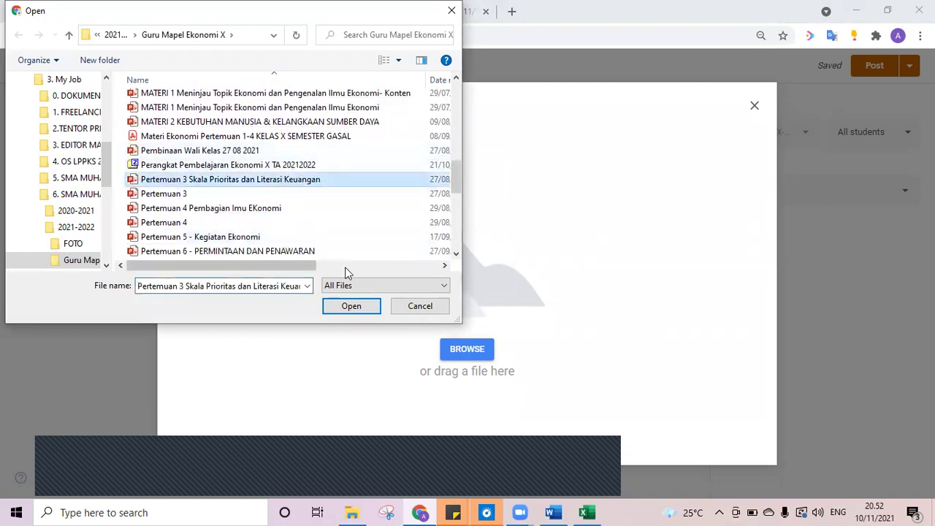
{"action": "left_click", "coordinate": [352, 306]}
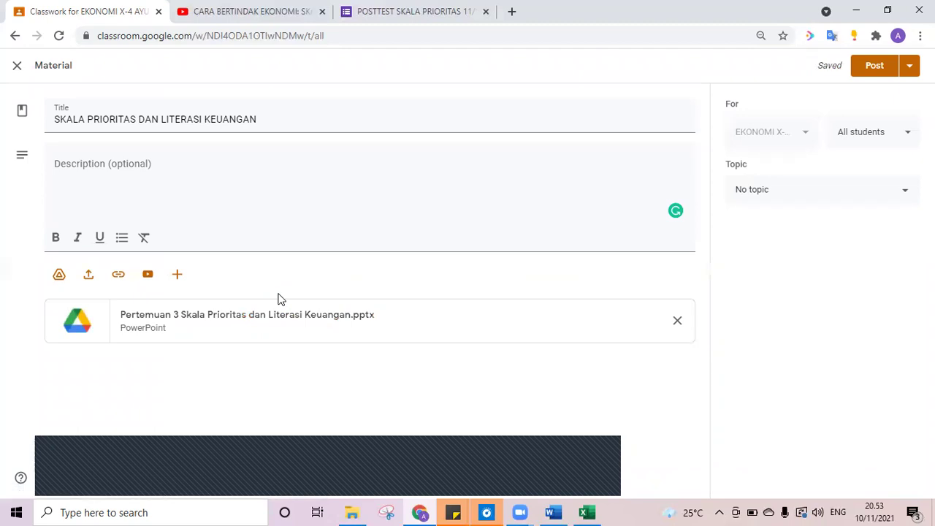
Copy the web address of the "CARA BERTINDAK EKONOMI" video on YouTube and pause its playback
{"action": "left_click", "coordinate": [245, 15]}
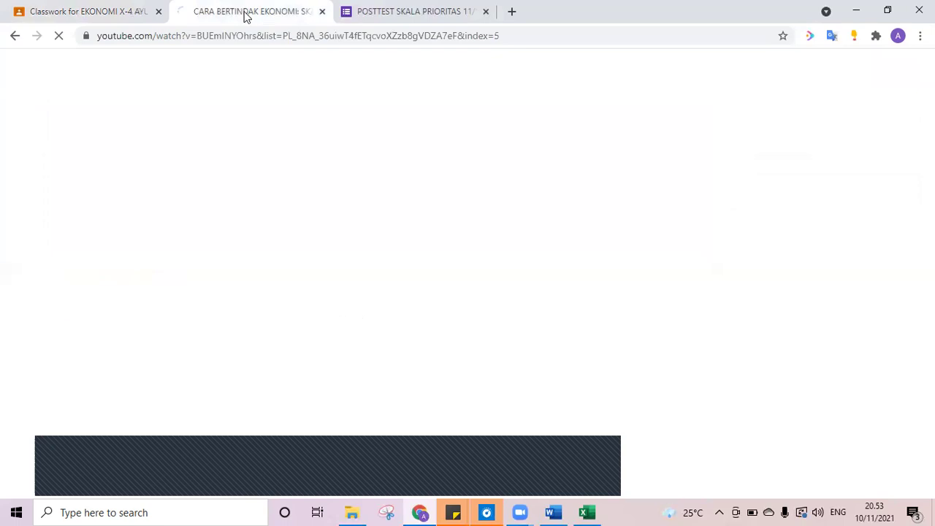
{"action": "left_click", "coordinate": [271, 36]}
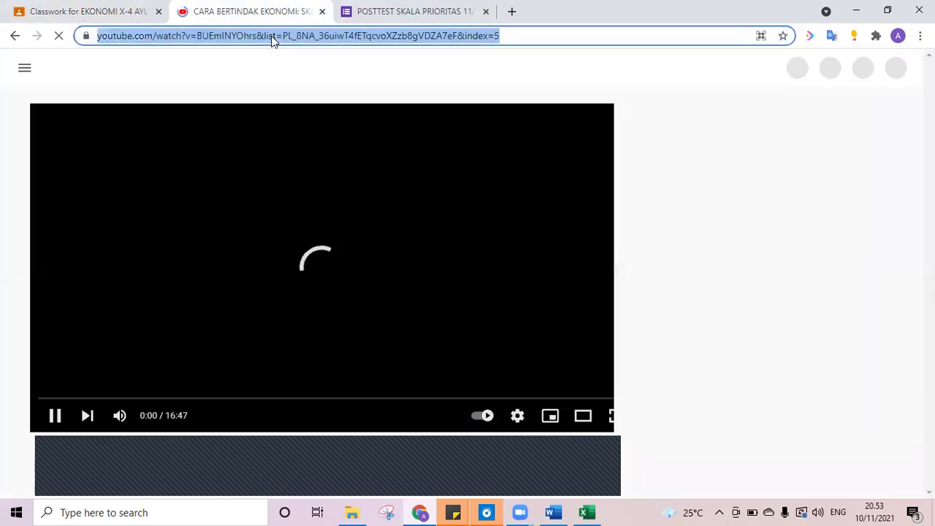
{"action": "right_click", "coordinate": [271, 36]}
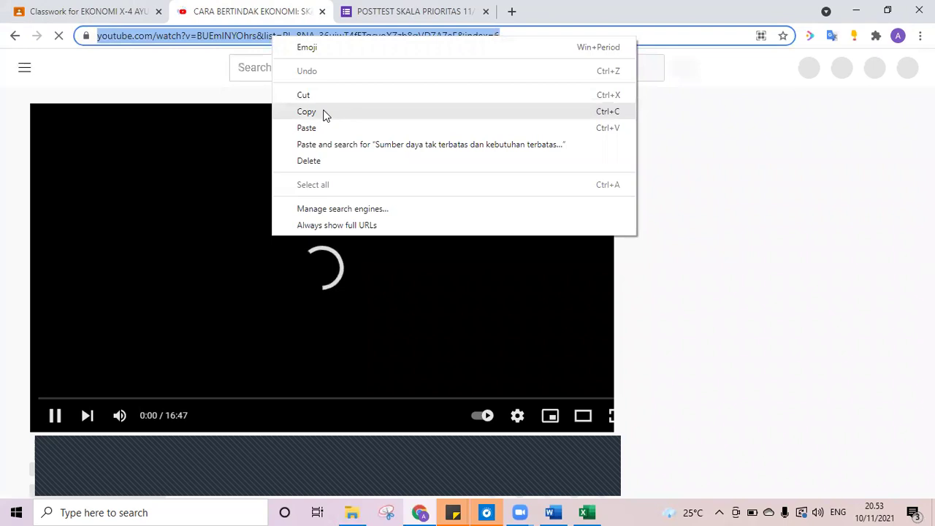
{"action": "left_click", "coordinate": [324, 113]}
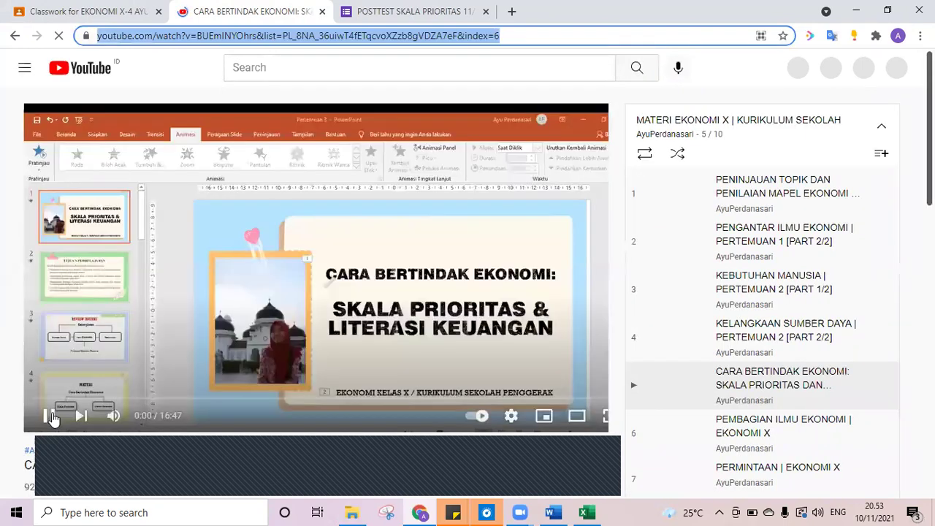
{"action": "left_click", "coordinate": [53, 416]}
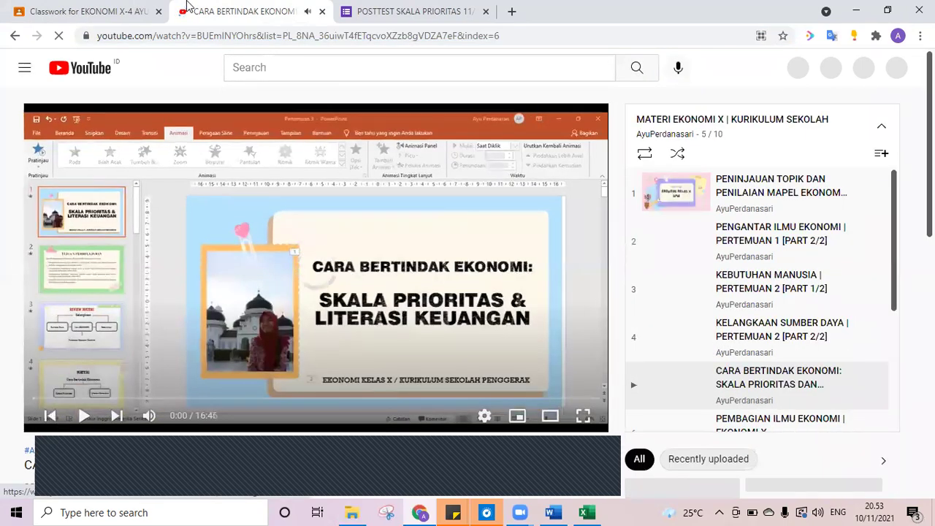
Return to the material draft in Classroom and attach the copied video address as a link
{"action": "left_click", "coordinate": [113, 13]}
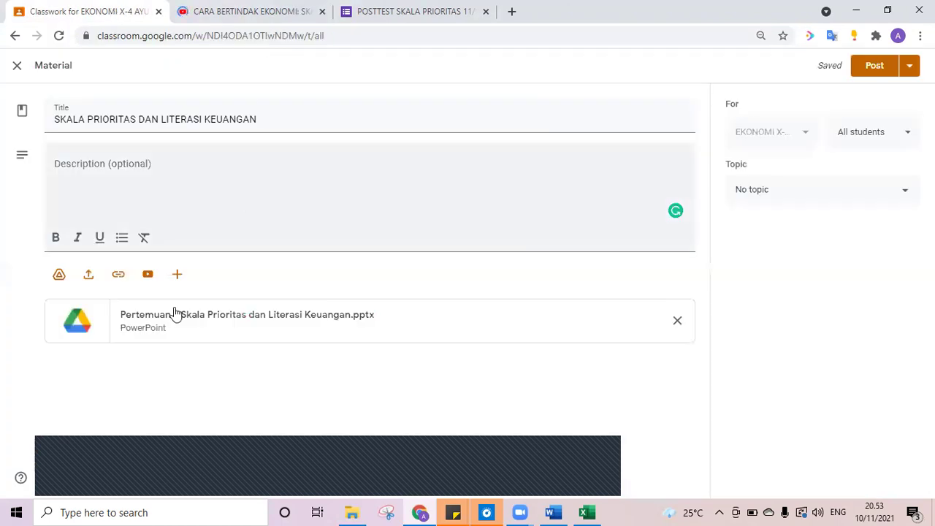
{"action": "left_click", "coordinate": [119, 278]}
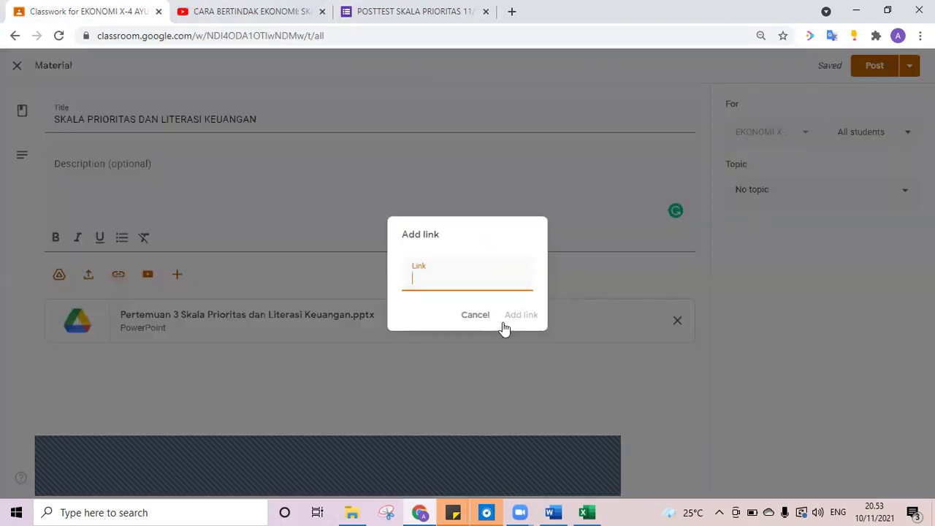
{"action": "key", "text": "ctrl+v"}
{"action": "left_click", "coordinate": [530, 315]}
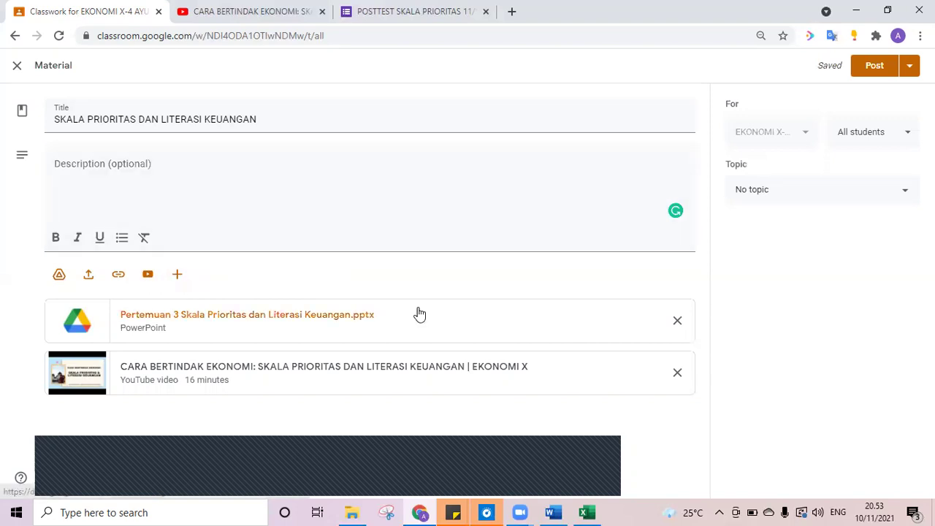
Create the topic "PUTARAN 1 | SKALA PRIORITAS DAN LITERASI KEUANGAN" for the material
{"action": "left_click", "coordinate": [874, 199]}
{"action": "left_click", "coordinate": [838, 230]}
{"action": "type", "text": "PUTARAN"}
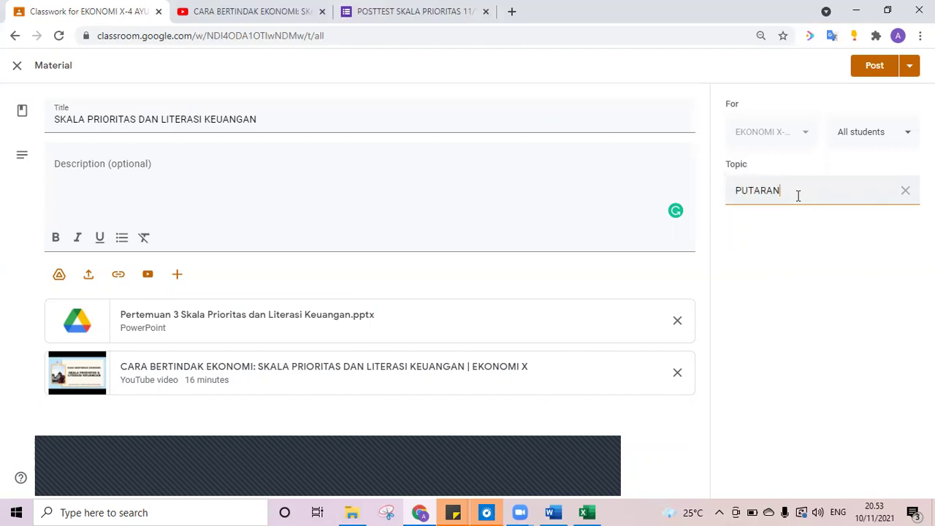
{"action": "type", "text": " 1 | SKALA PRIORITAS DAN LITERAS"}
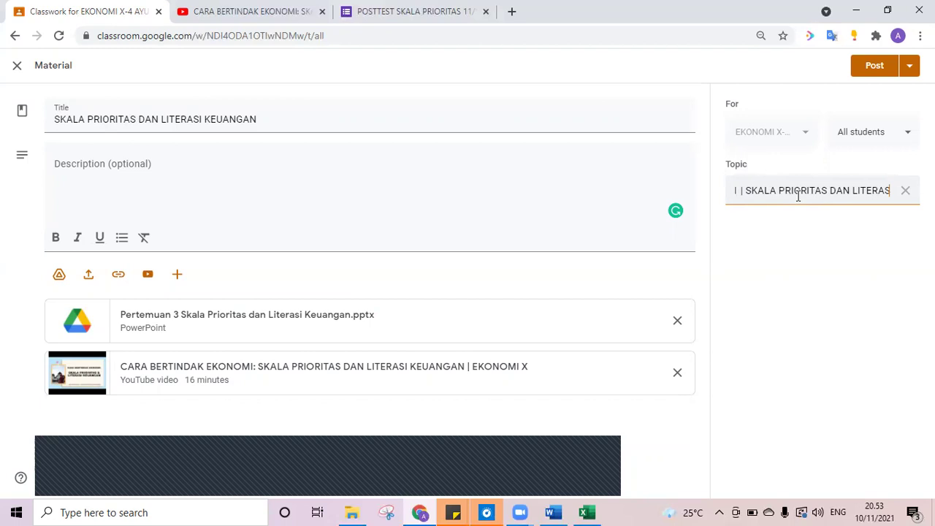
{"action": "type", "text": "I KEUANGAN"}
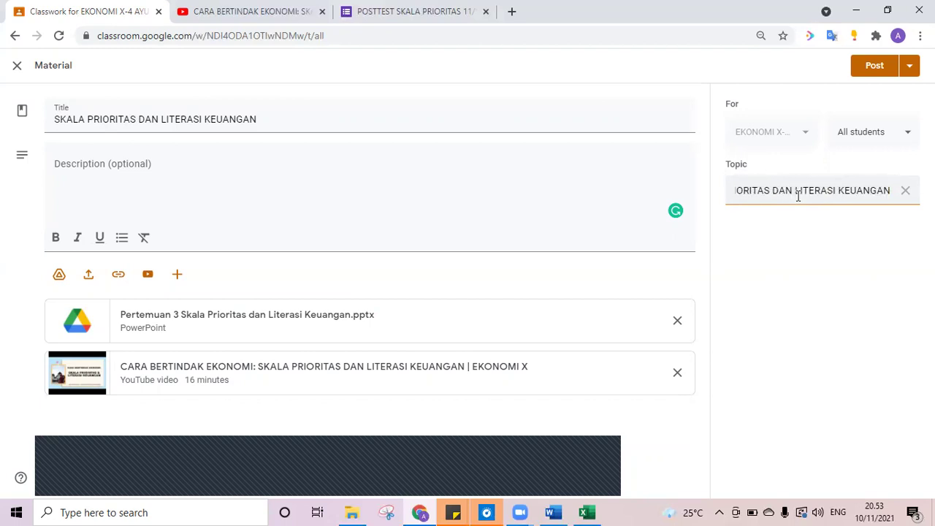
Schedule the material for Nov 11, 2021 at 7:00 AM and check its attachments in the classwork list
{"action": "left_click", "coordinate": [911, 68]}
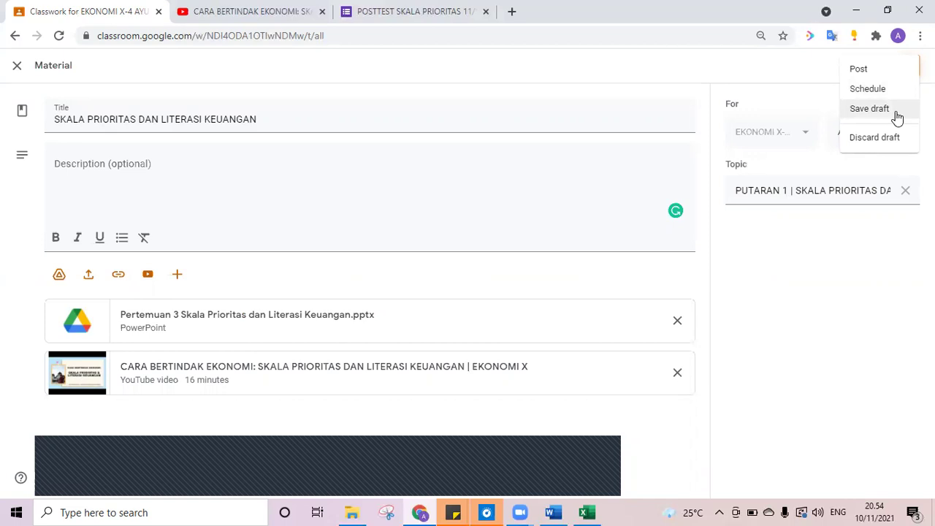
{"action": "left_click", "coordinate": [881, 92]}
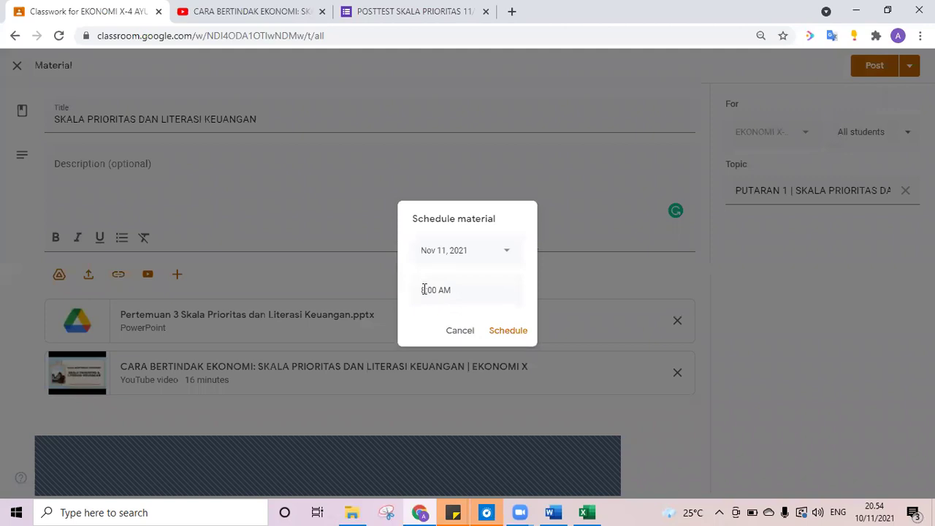
{"action": "left_click", "coordinate": [424, 290]}
{"action": "type", "text": "10 AM0"}
{"action": "left_click", "coordinate": [523, 333]}
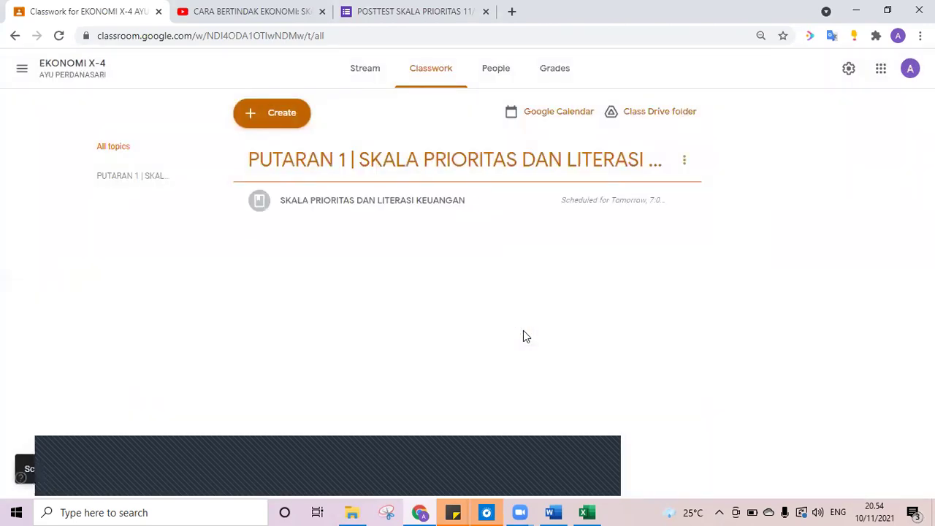
{"action": "left_click", "coordinate": [327, 200]}
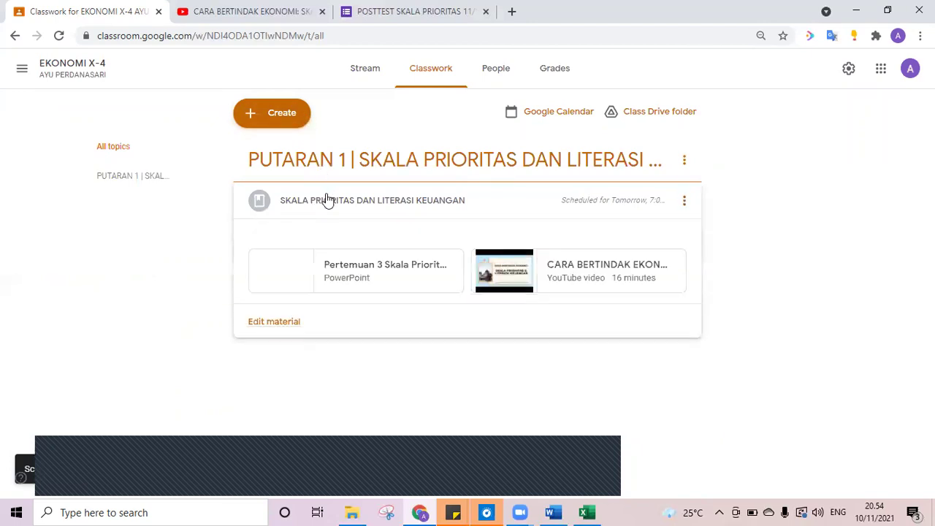
{"action": "left_click", "coordinate": [327, 199]}
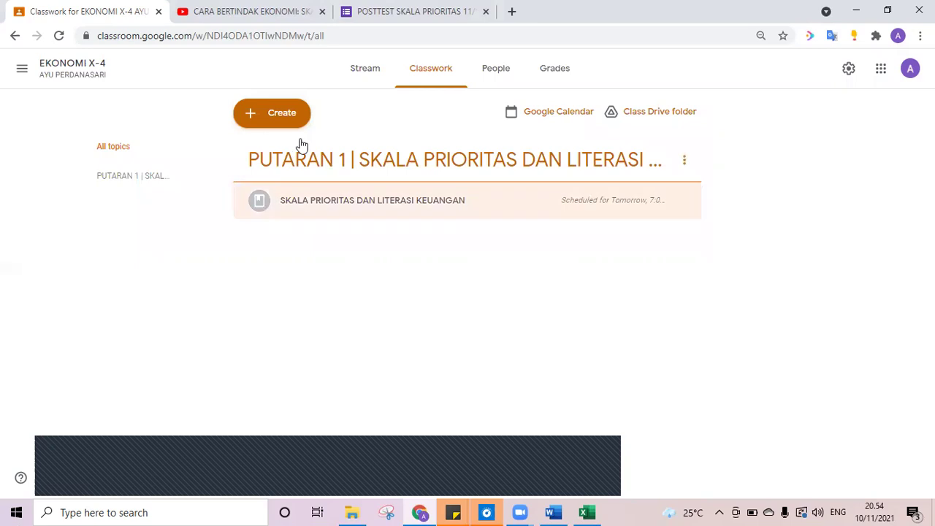
Create a new assignment in the classwork titled "POSTEST 11 NOV 2021"
{"action": "left_click", "coordinate": [284, 113]}
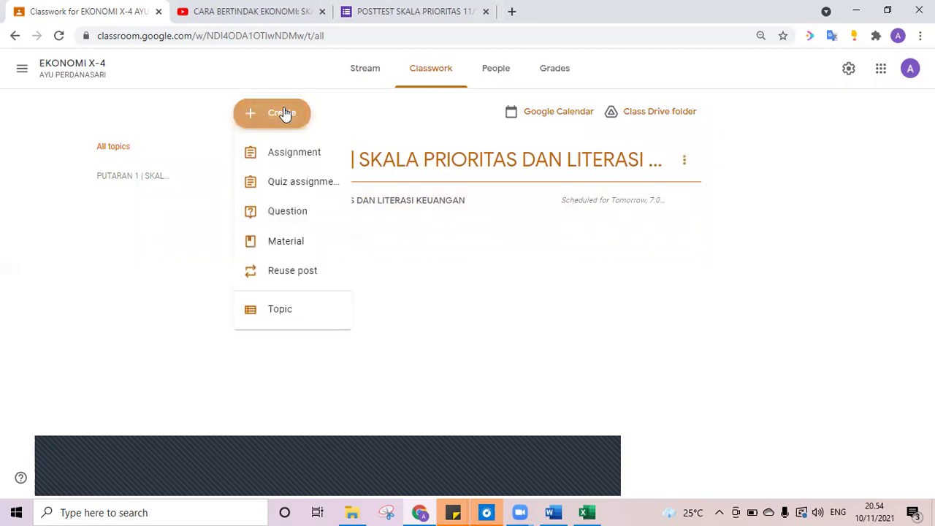
{"action": "left_click", "coordinate": [294, 162]}
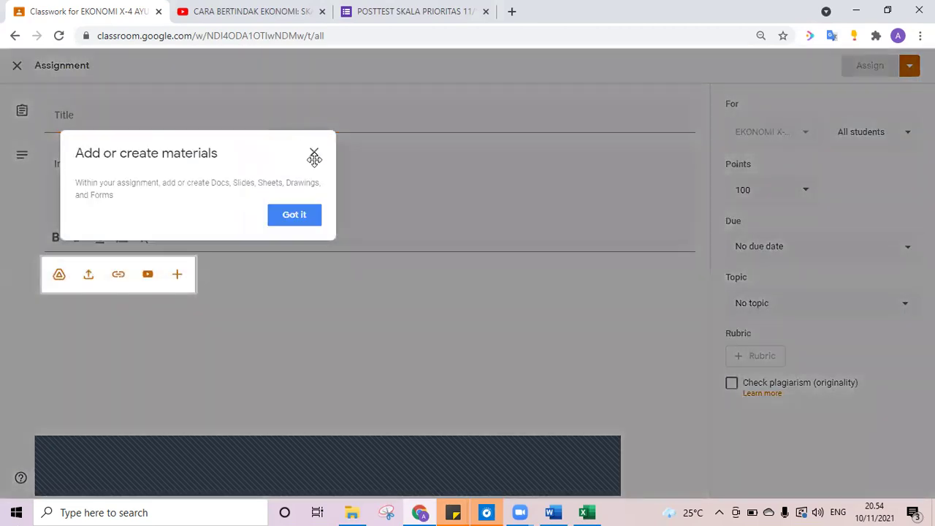
{"action": "left_click", "coordinate": [314, 155]}
{"action": "left_click", "coordinate": [297, 128]}
{"action": "type", "text": "POST"}
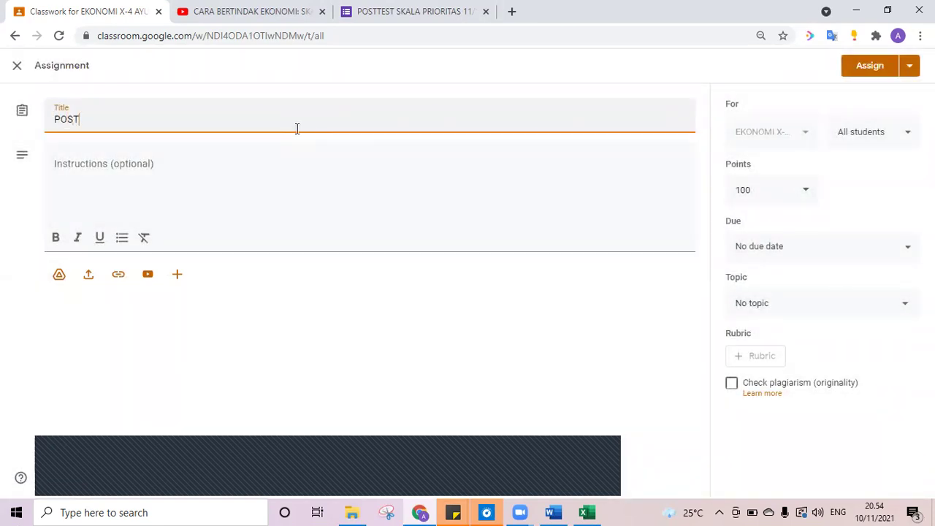
{"action": "type", "text": "EST 11 NOV 2021"}
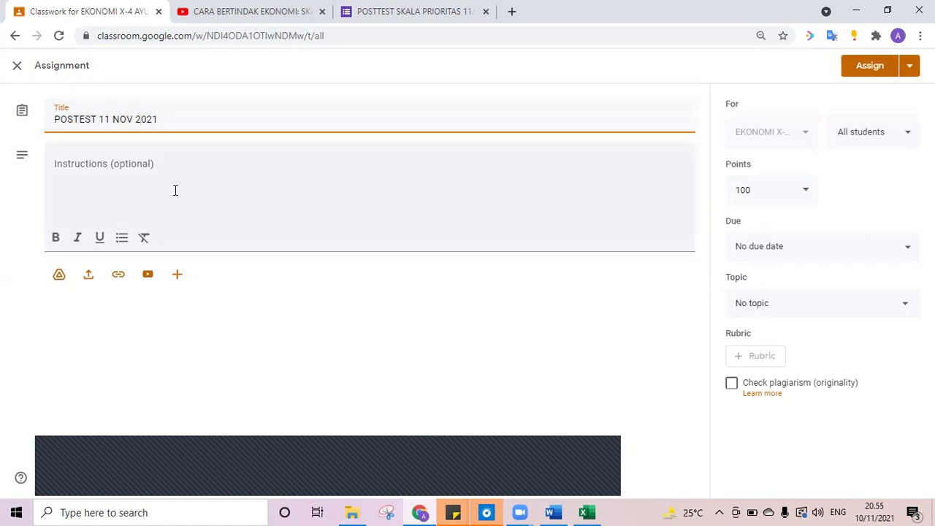
{"action": "left_click", "coordinate": [174, 190]}
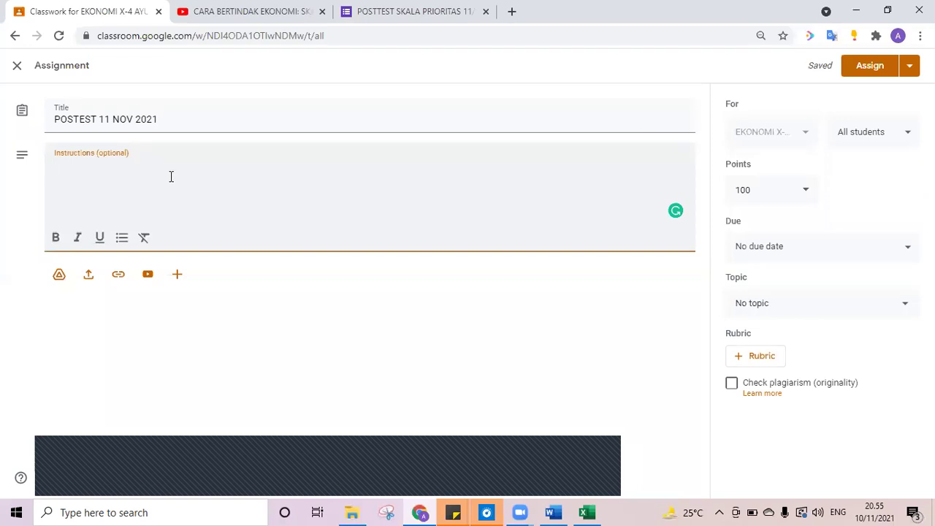
Preview the form "POSTTEST SKALA PRIORITAS 11/10/2021" in Google Forms and copy the web address of the respondent view
{"action": "left_click", "coordinate": [385, 15]}
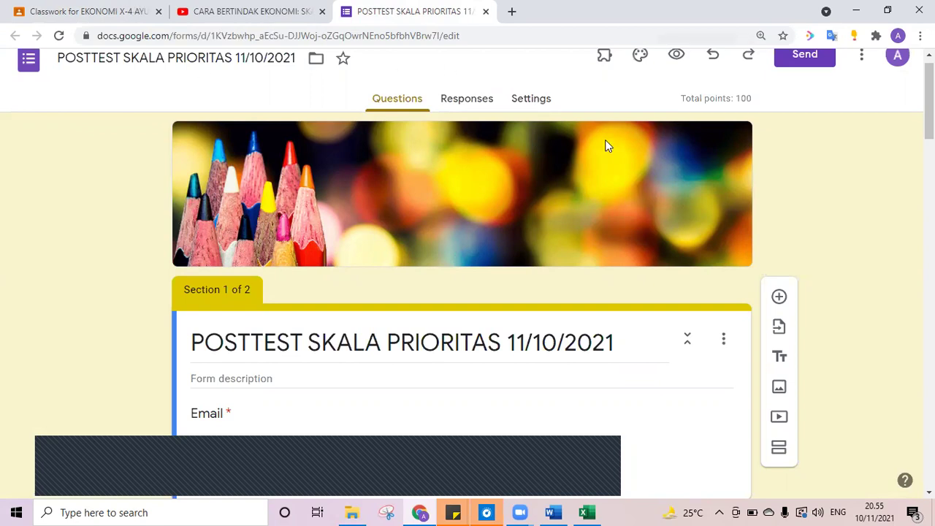
{"action": "scroll", "coordinate": [929, 102], "scroll_direction": "up", "scroll_amount": 1}
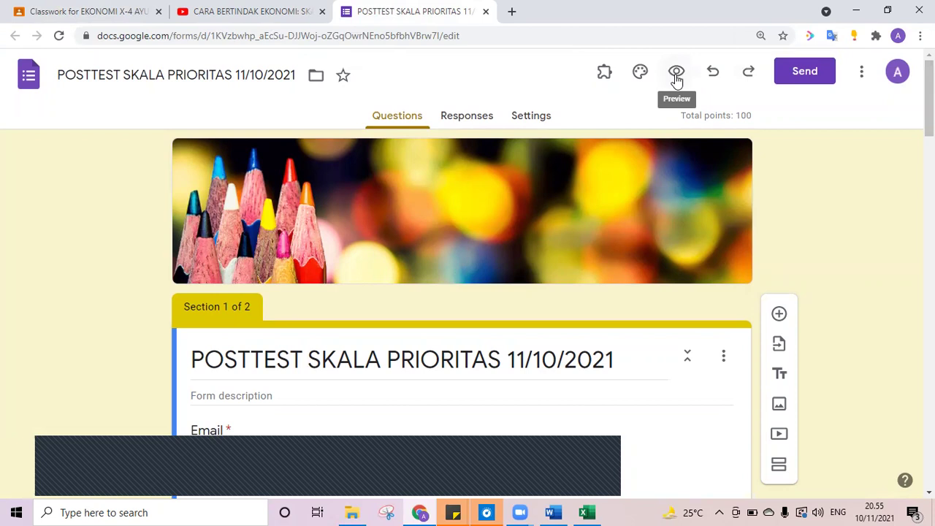
{"action": "left_click", "coordinate": [677, 74]}
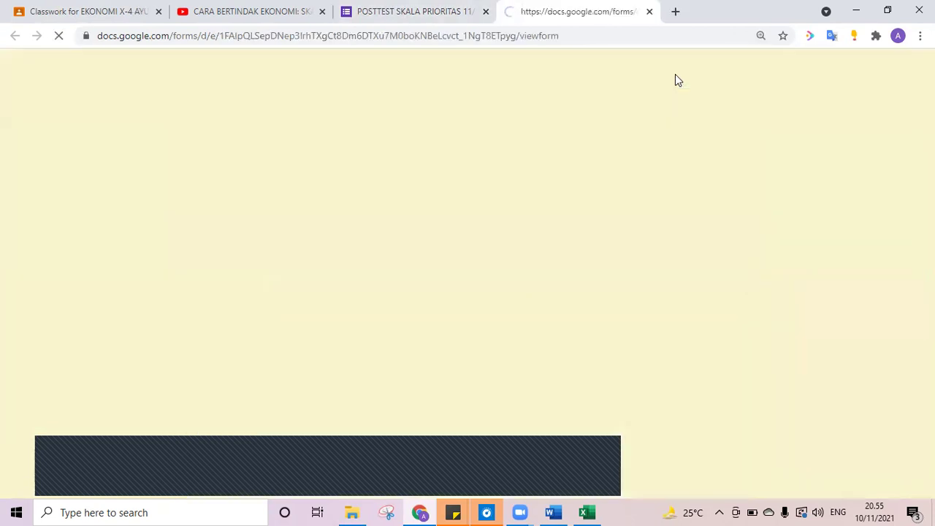
{"action": "left_click", "coordinate": [596, 35]}
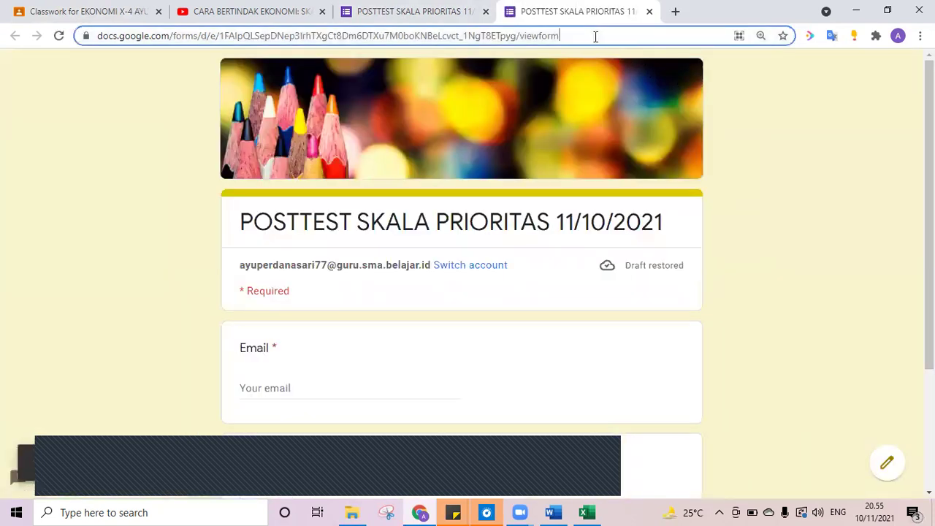
{"action": "right_click", "coordinate": [544, 35]}
{"action": "left_click", "coordinate": [584, 111]}
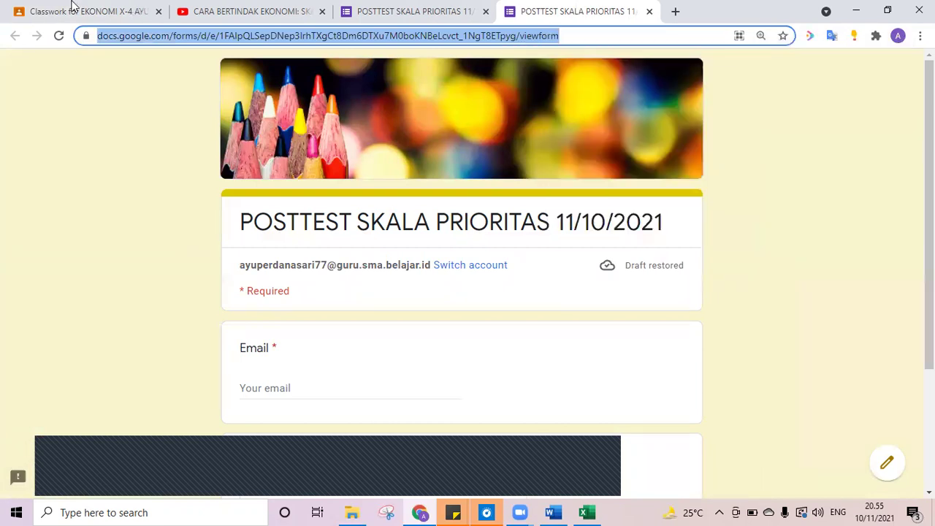
Return to the assignment draft in Classroom, attach the copied form address as a link, and set the topic to "PUTARAN 1 | SKALA PRIORITAS DAN LITERASI KEUANGAN"
{"action": "left_click", "coordinate": [62, 7]}
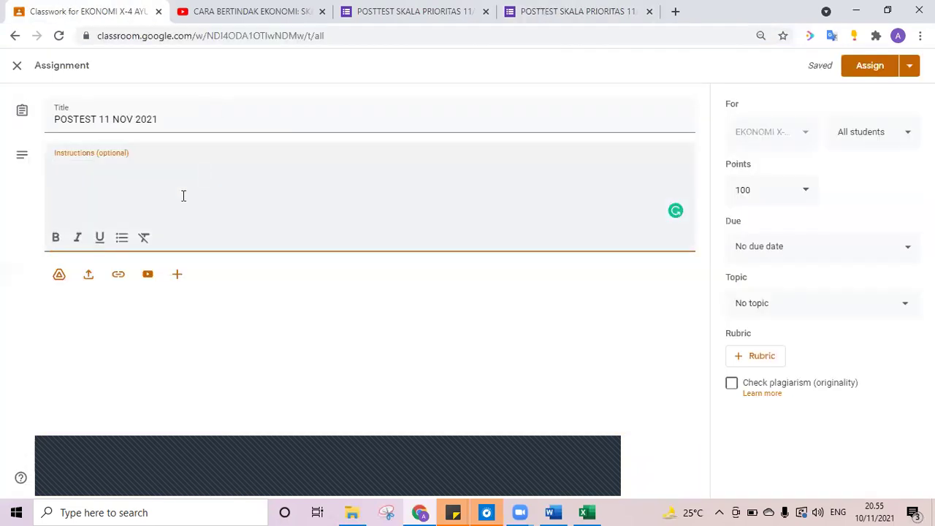
{"action": "left_click", "coordinate": [113, 277]}
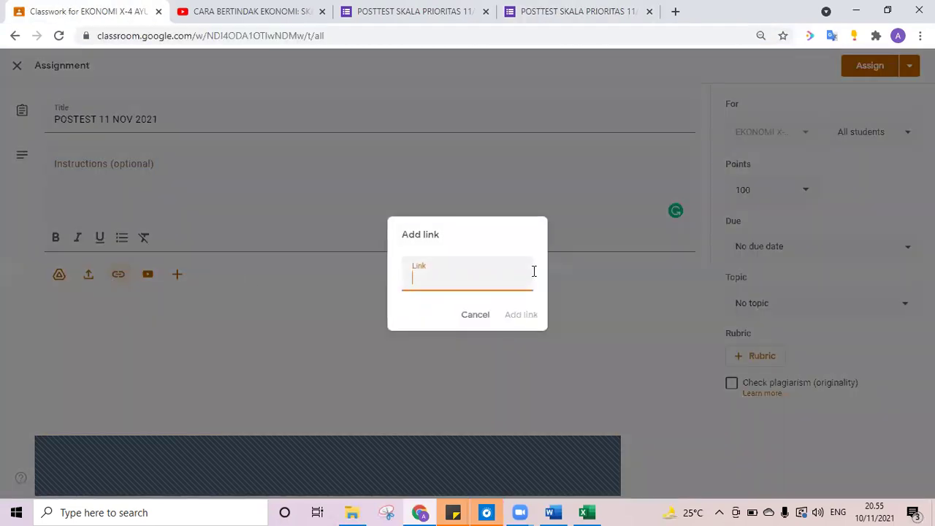
{"action": "key", "text": "ctrl+v"}
{"action": "left_click", "coordinate": [523, 319]}
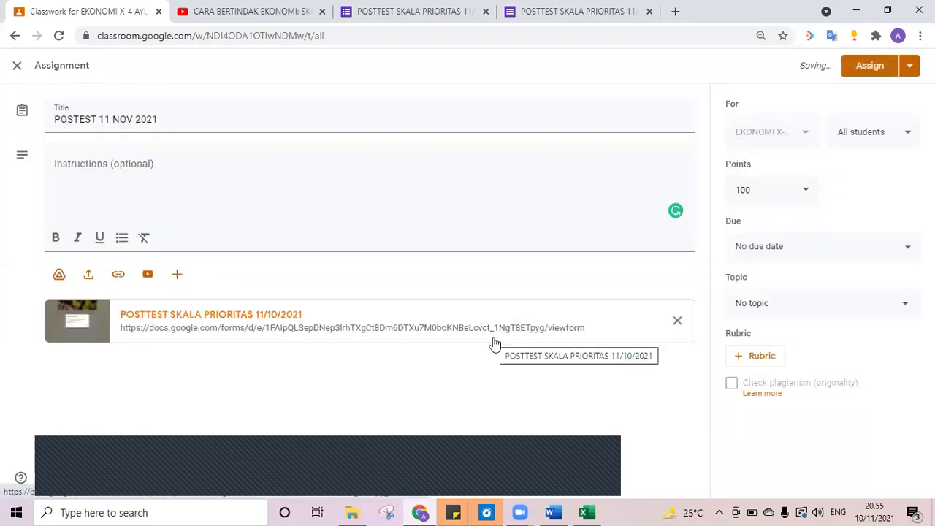
{"action": "left_click", "coordinate": [881, 316]}
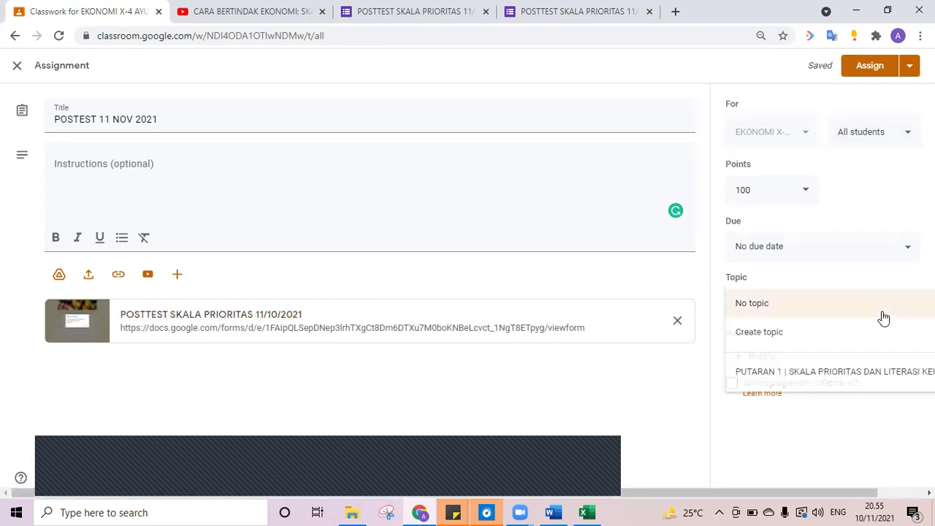
{"action": "left_click", "coordinate": [830, 374]}
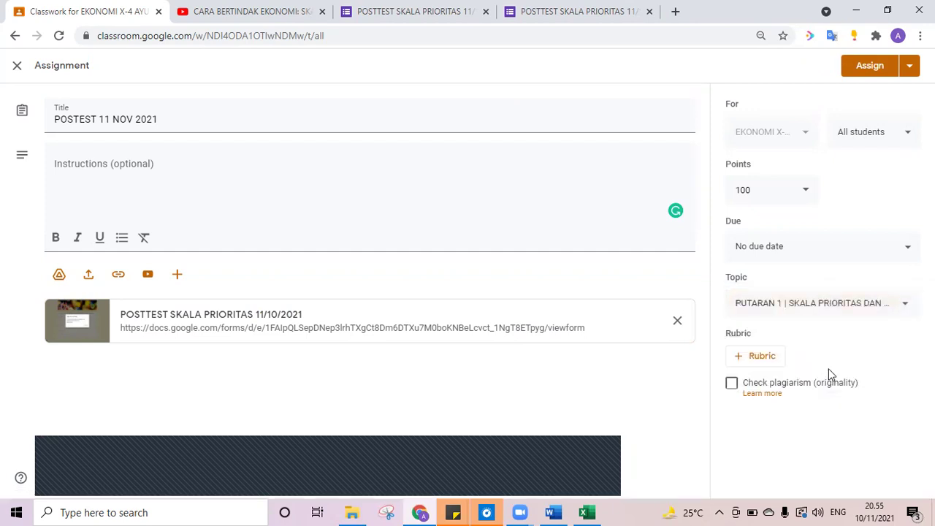
{"action": "left_click", "coordinate": [824, 252]}
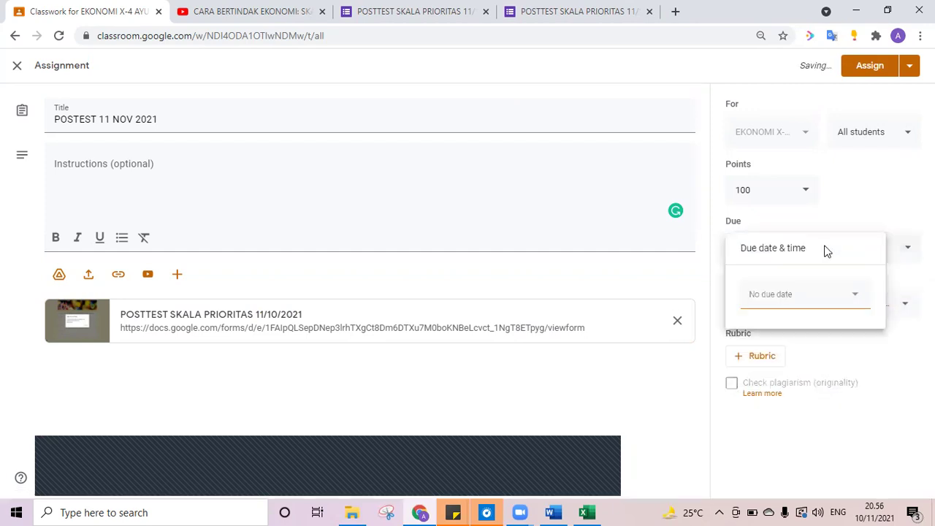
{"action": "left_click", "coordinate": [857, 309]}
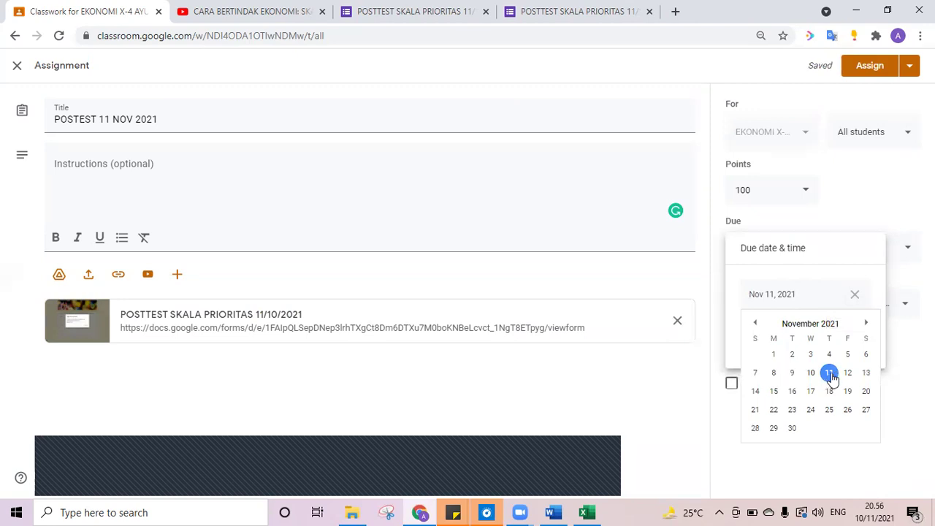
{"action": "left_click", "coordinate": [832, 376]}
{"action": "left_click", "coordinate": [778, 337]}
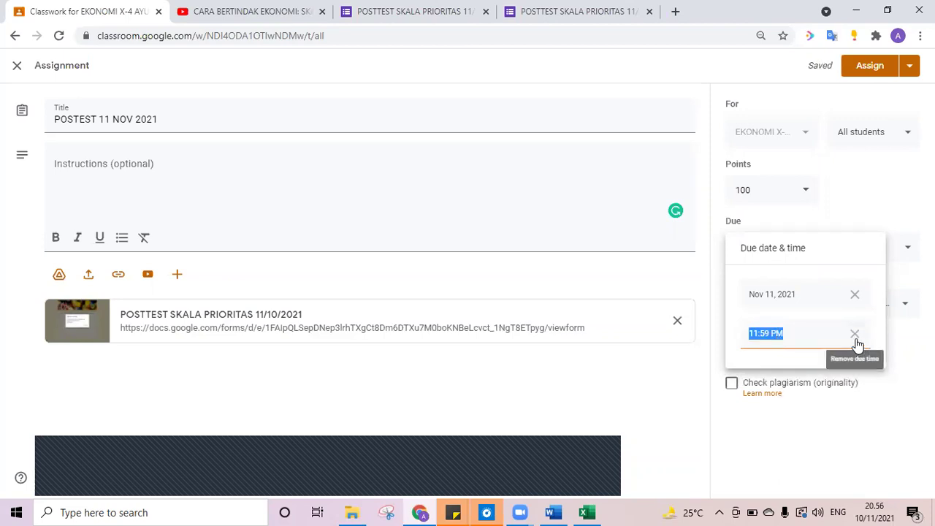
{"action": "left_click", "coordinate": [854, 336]}
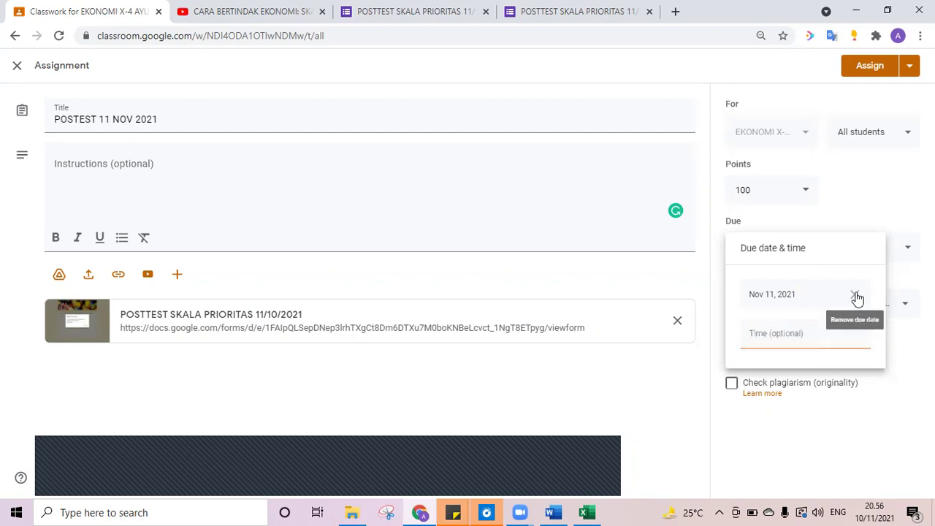
{"action": "left_click", "coordinate": [854, 295]}
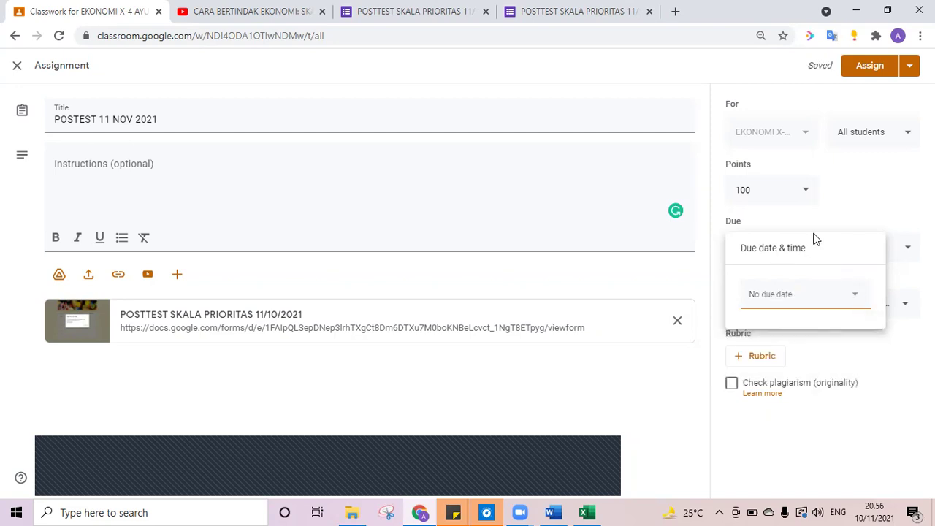
Schedule the assignment for Nov 11, 2021 at 7:30 AM
{"action": "left_click", "coordinate": [911, 68]}
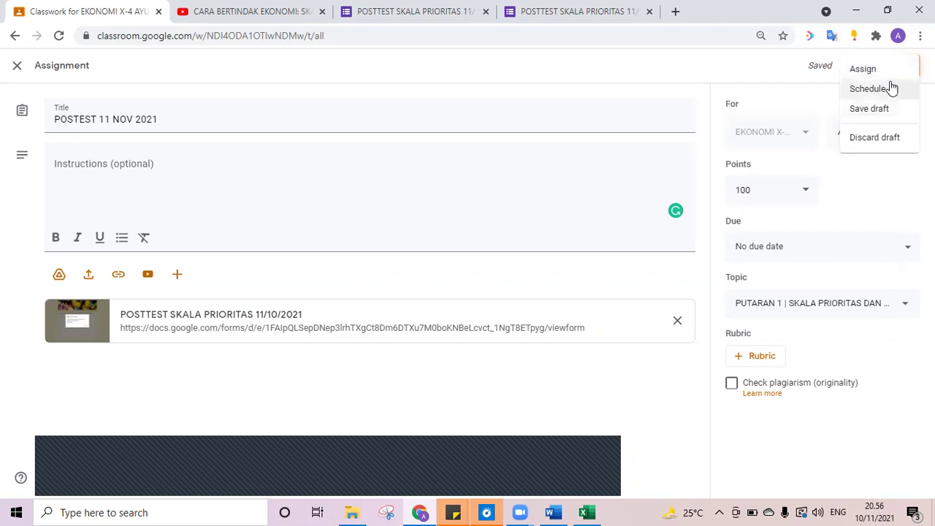
{"action": "left_click", "coordinate": [886, 96]}
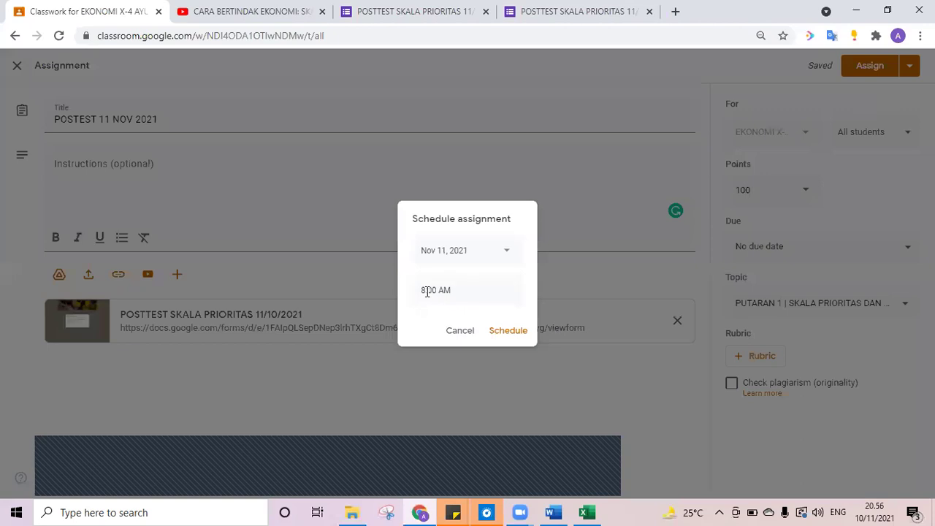
{"action": "left_click", "coordinate": [428, 293]}
{"action": "left_click", "coordinate": [428, 292]}
{"action": "key", "text": "BackSpace"}
{"action": "type", "text": "7"}
{"action": "key", "text": "BackSpace"}
{"action": "key", "text": "BackSpace"}
{"action": "type", "text": "30"}
{"action": "left_click", "coordinate": [511, 332]}
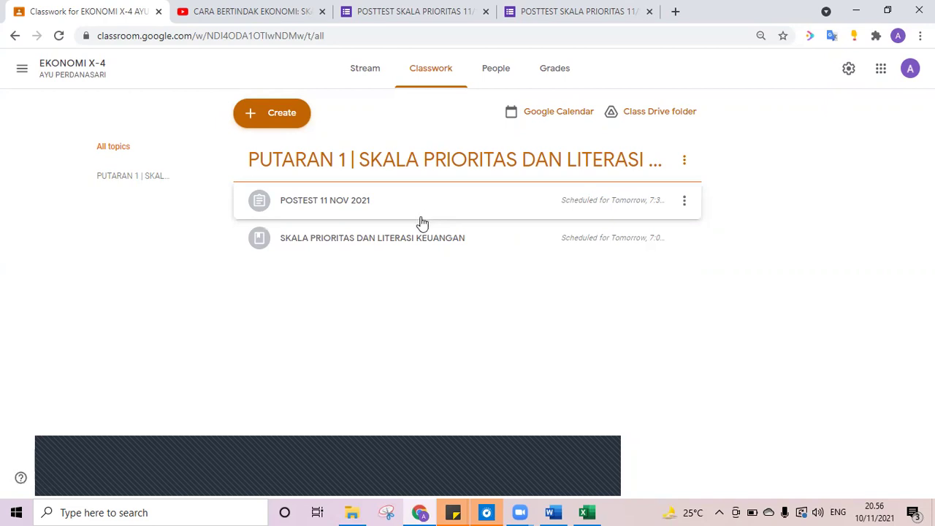
Expand the POSTEST 11 NOV 2021 assignment in the classwork list and open its attached form to check the link
{"action": "left_click", "coordinate": [422, 219]}
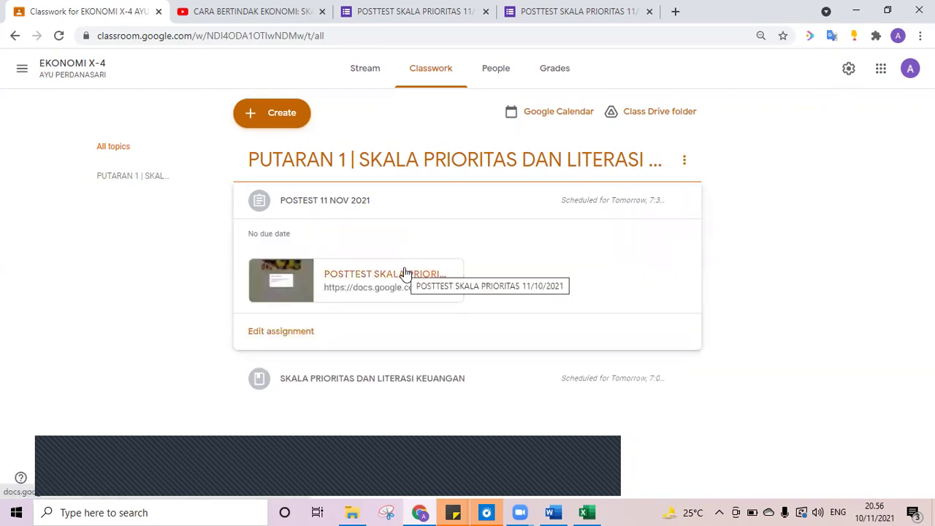
{"action": "left_click", "coordinate": [402, 198]}
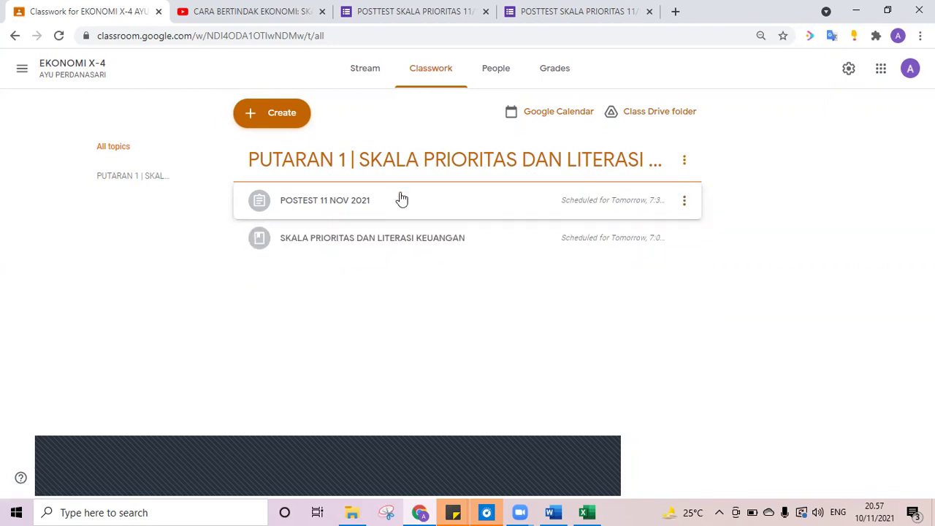
{"action": "left_click", "coordinate": [402, 199]}
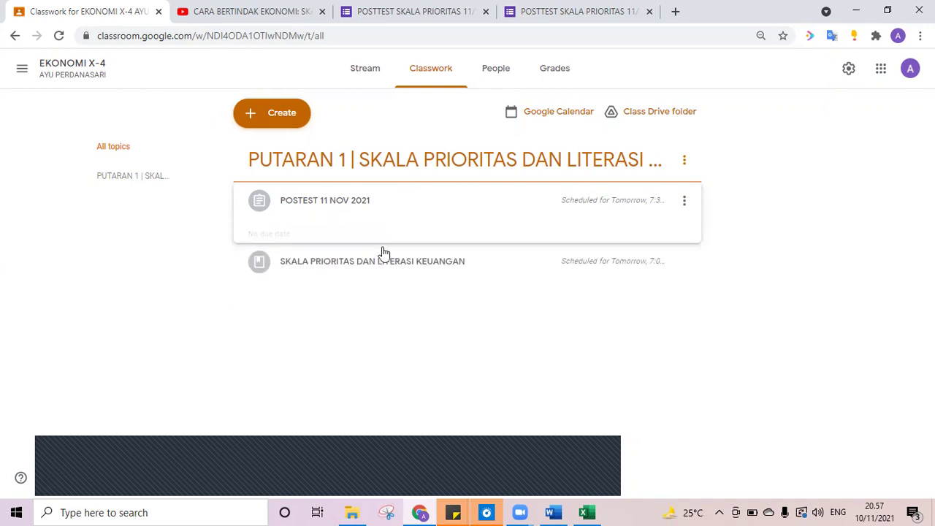
{"action": "left_click", "coordinate": [402, 190]}
{"action": "left_click", "coordinate": [402, 201]}
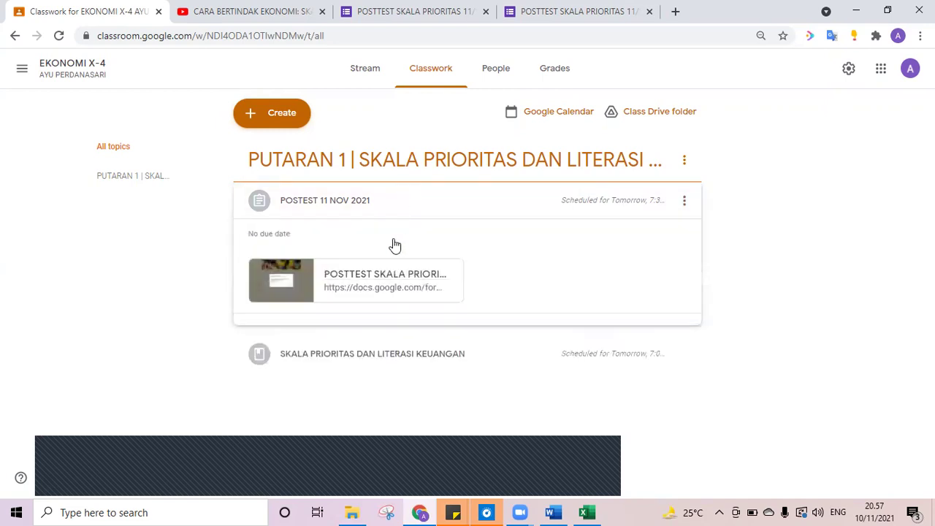
{"action": "left_click", "coordinate": [390, 290]}
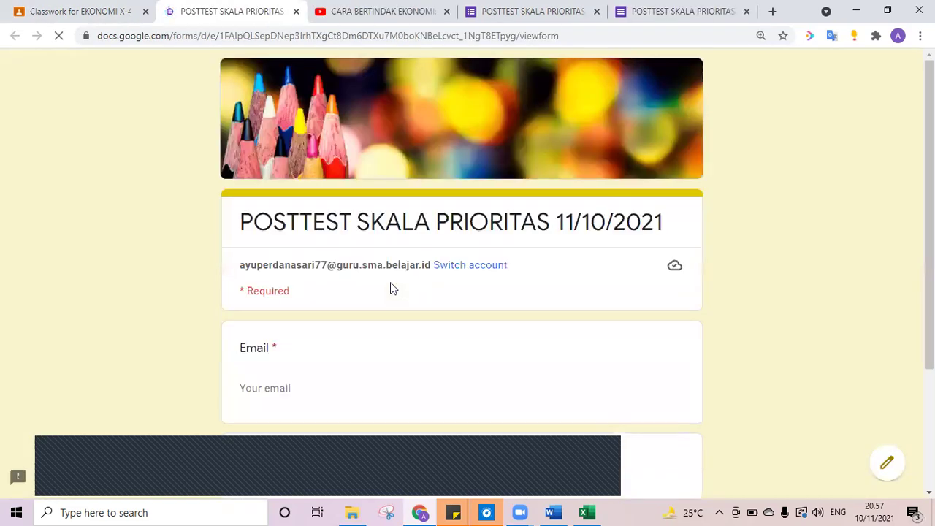
Open the posttest form for editing and examine its response settings, including the restriction to Kementerian Pendidikan dan Kebudayaan (SMA) users
{"action": "left_click", "coordinate": [888, 466]}
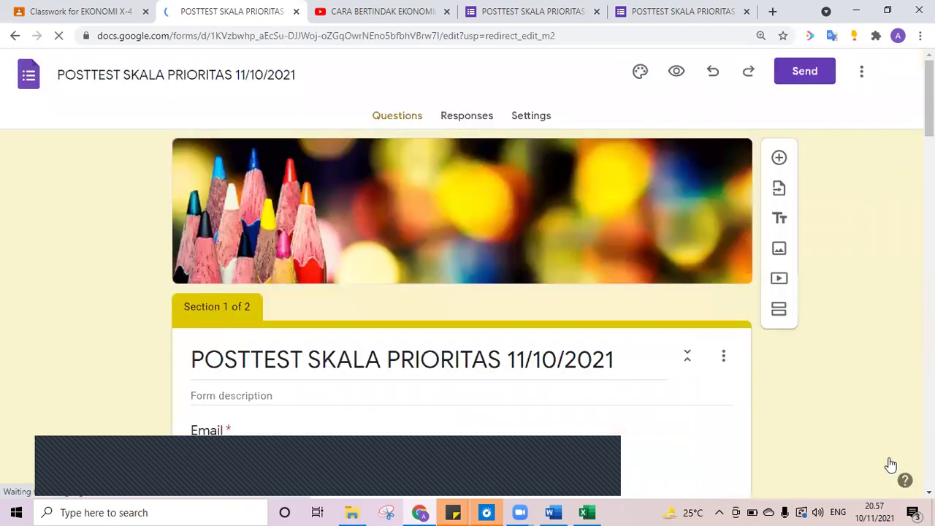
{"action": "left_click", "coordinate": [536, 103]}
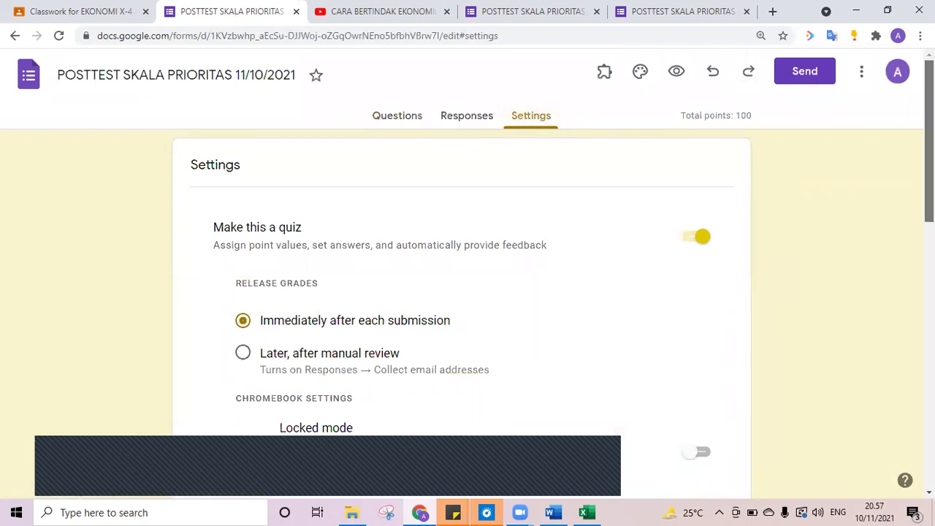
{"action": "scroll", "coordinate": [536, 110], "scroll_direction": "down", "scroll_amount": 2}
{"action": "scroll", "coordinate": [467, 270], "scroll_direction": "down", "scroll_amount": 6}
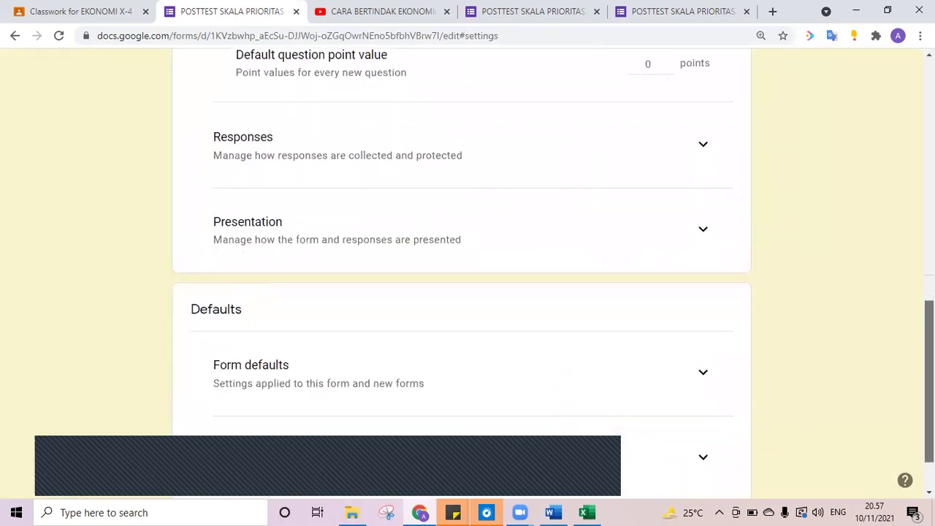
{"action": "left_click", "coordinate": [697, 145]}
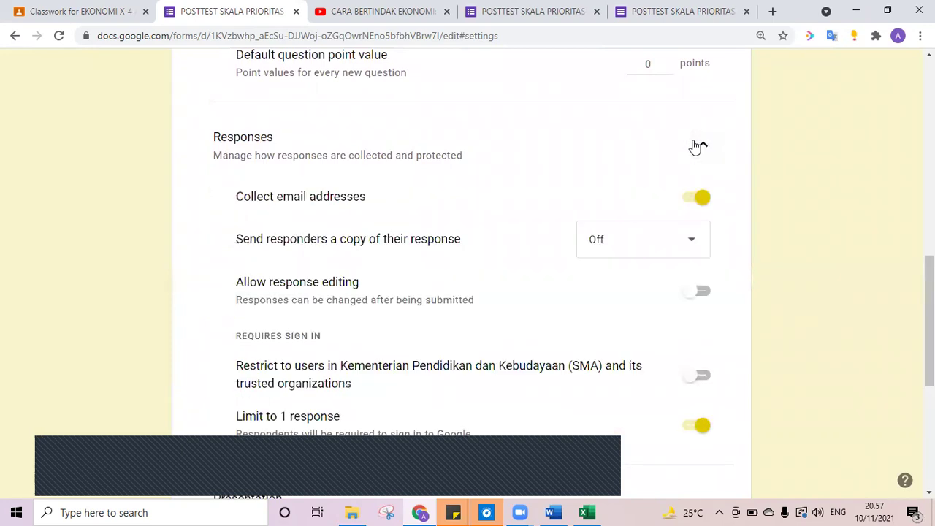
{"action": "left_click", "coordinate": [699, 375]}
{"action": "left_click", "coordinate": [700, 382]}
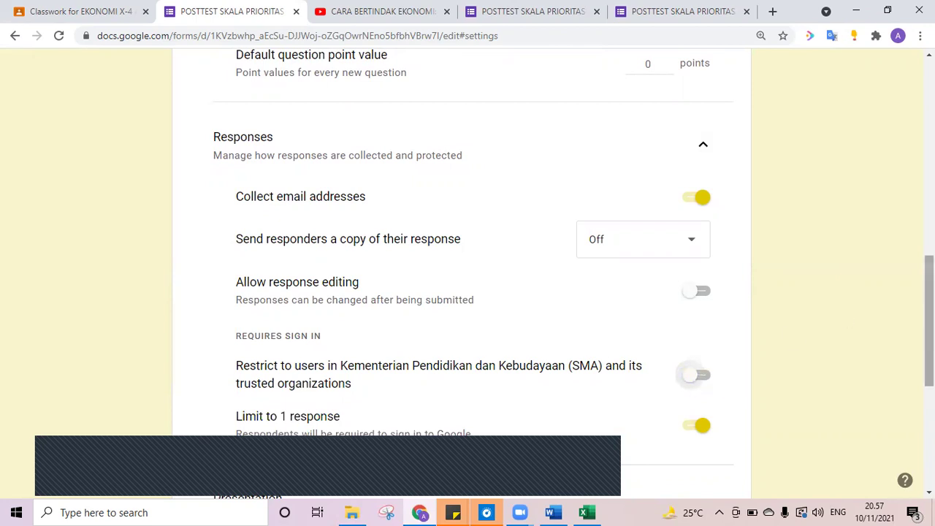
{"action": "right_click", "coordinate": [723, 107]}
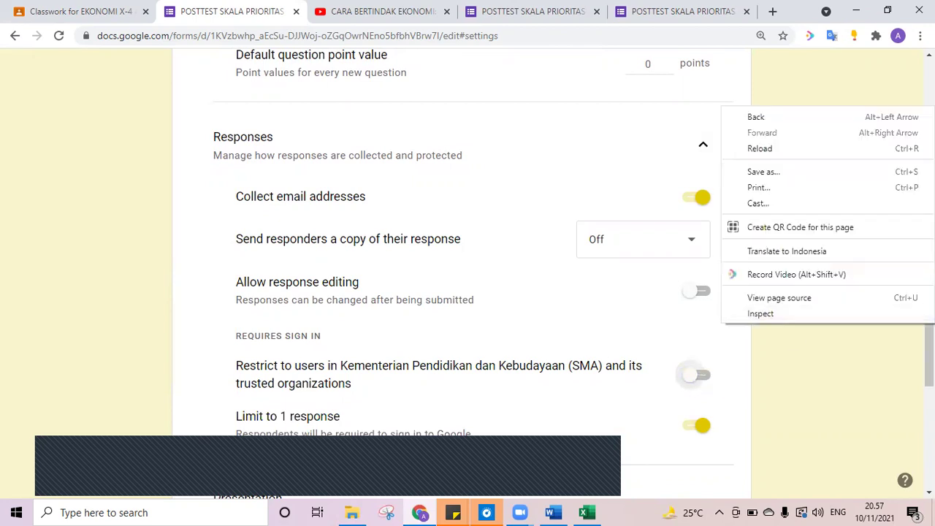
{"action": "key", "text": "Escape"}
{"action": "right_click", "coordinate": [723, 138]}
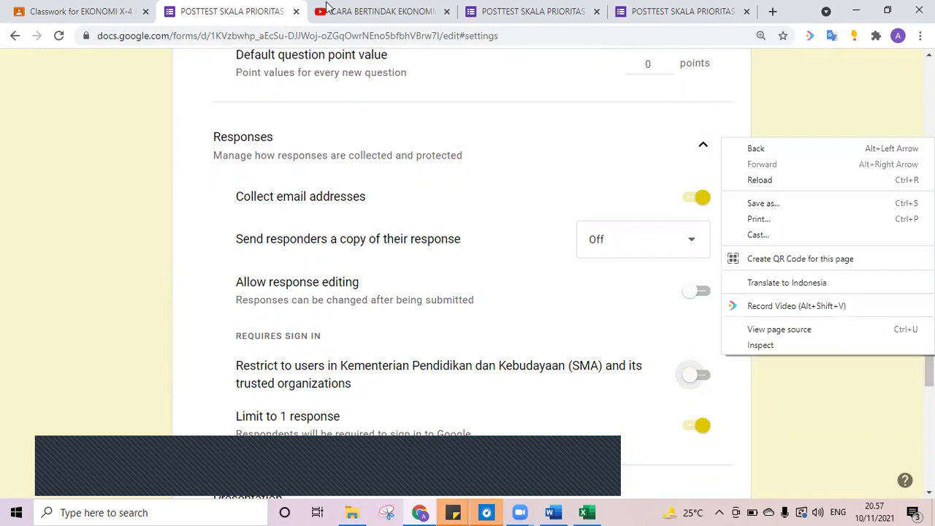
{"action": "left_click", "coordinate": [228, 6]}
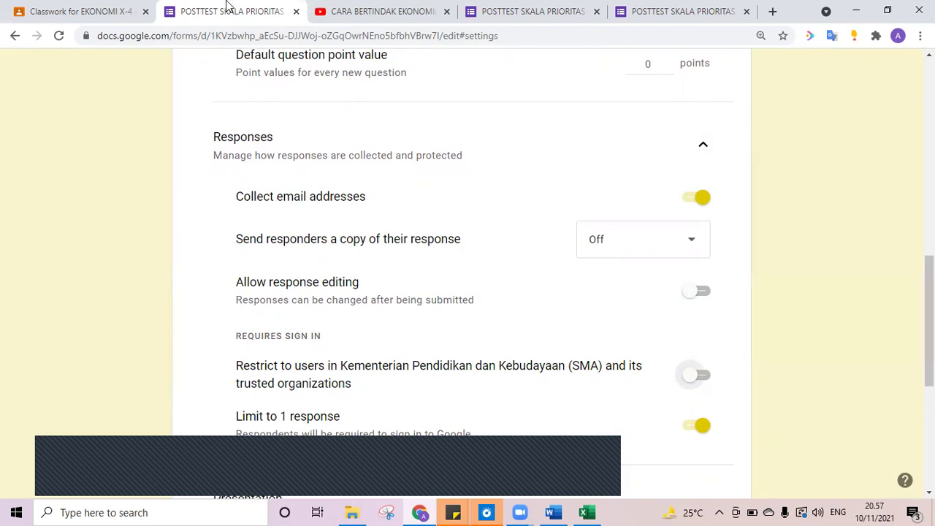
Close the opened form and move the POSTEST 11 NOV 2021 assignment below the SKALA PRIORITAS DAN LITERASI KEUANGAN material in the classwork topic
{"action": "left_click", "coordinate": [297, 12]}
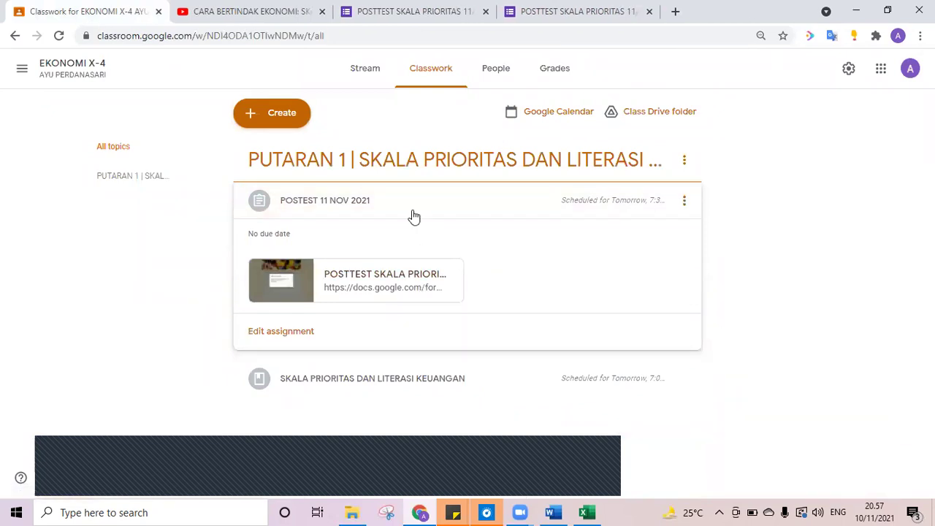
{"action": "left_click", "coordinate": [414, 217]}
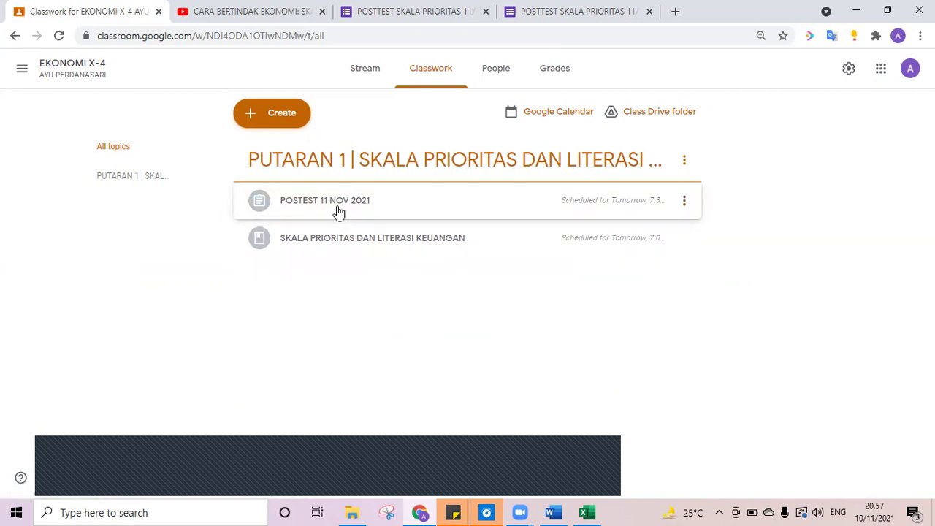
{"action": "left_click_drag", "start_coordinate": [337, 210], "coordinate": [334, 271]}
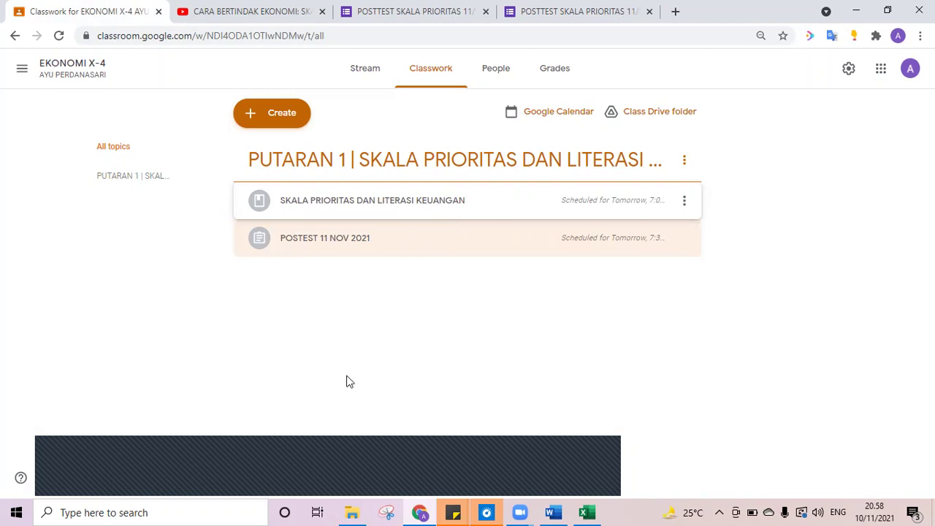
{"action": "left_click", "coordinate": [610, 454]}
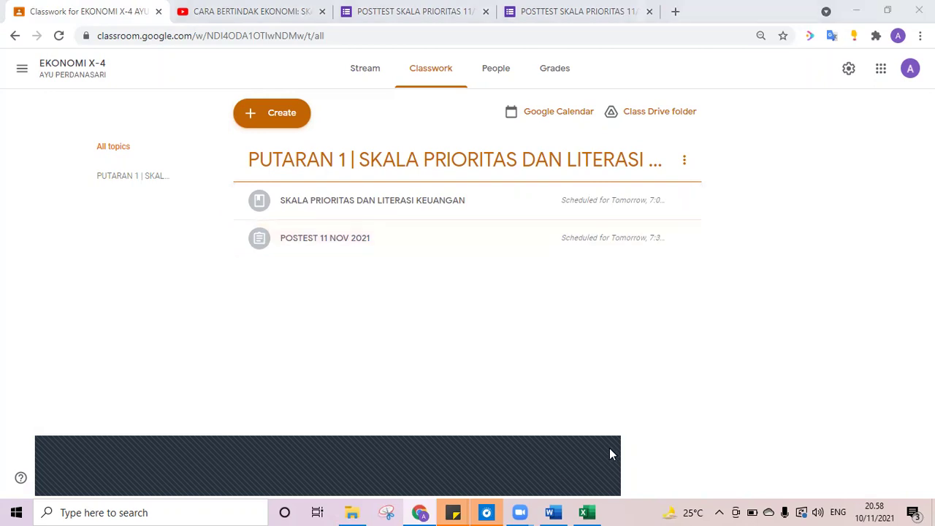